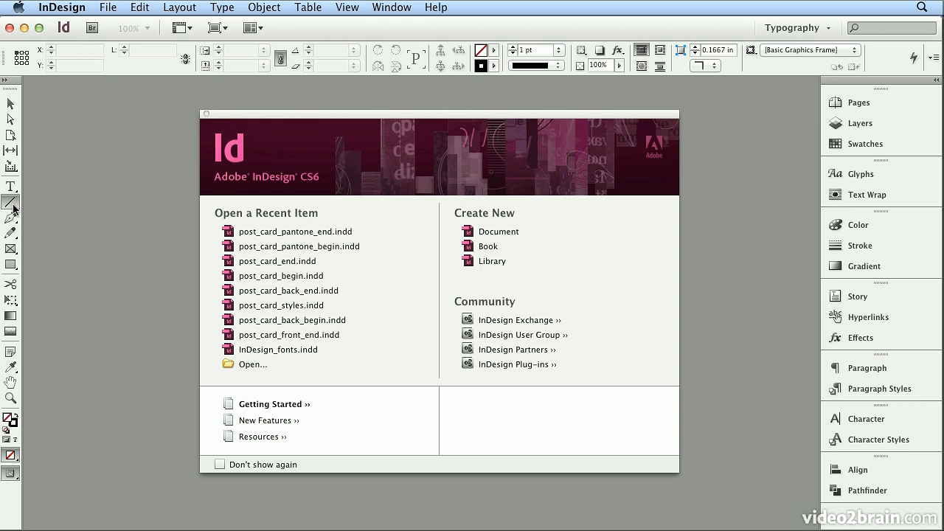
- Start a new print document with facing pages off, 5 in wide and 7 in high
{"action": "left_click", "coordinate": [10, 104]}
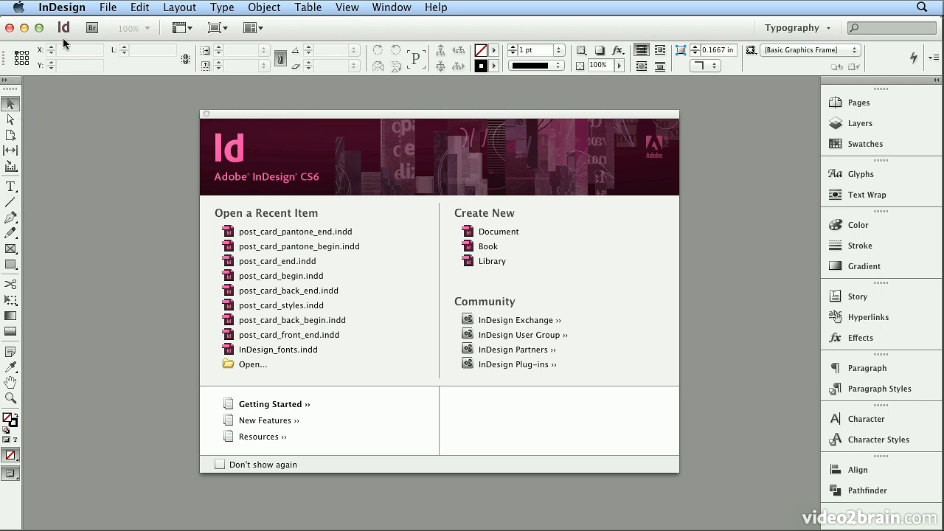
{"action": "left_click", "coordinate": [108, 9]}
{"action": "mouse_move", "coordinate": [120, 26]}
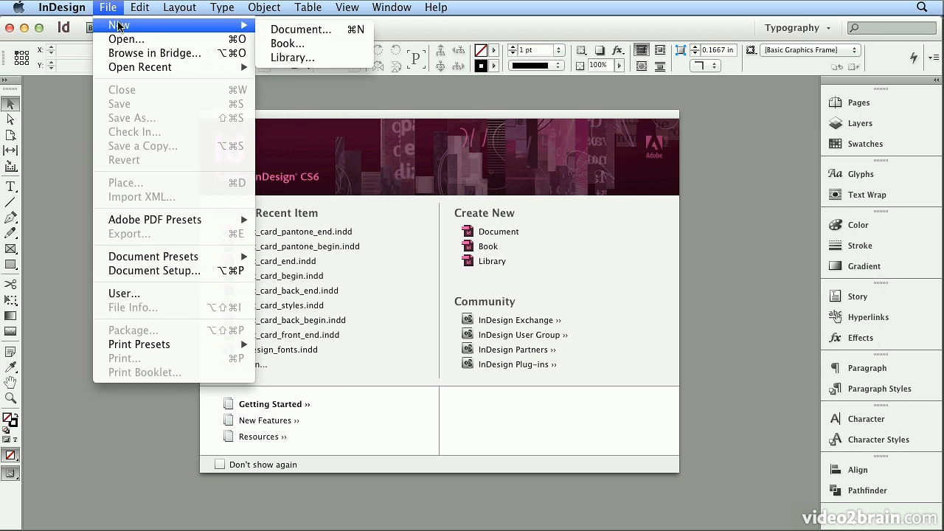
{"action": "left_click", "coordinate": [278, 31]}
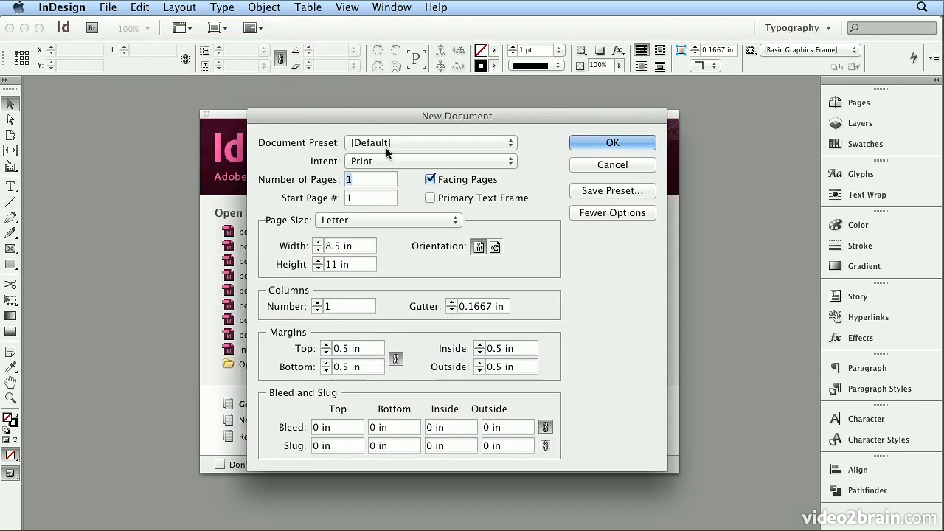
{"action": "left_click", "coordinate": [462, 181]}
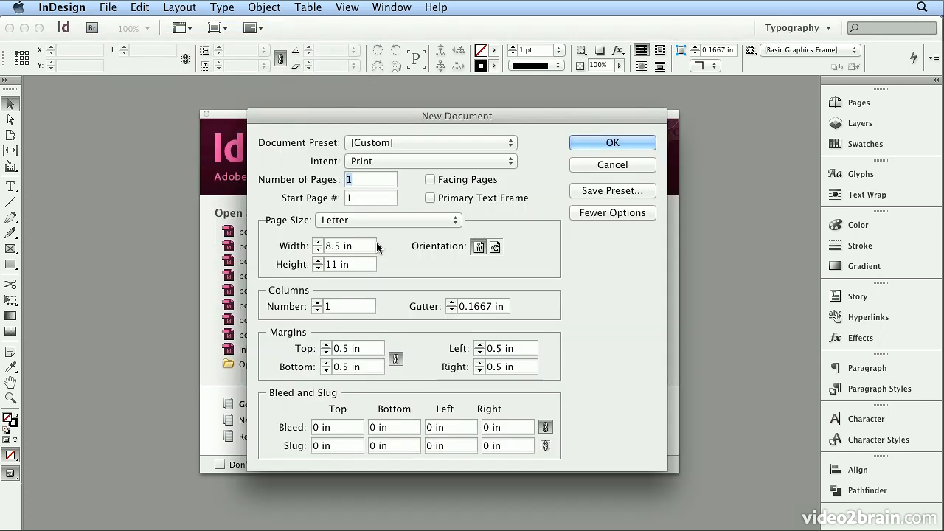
{"action": "left_click_drag", "start_coordinate": [363, 245], "coordinate": [283, 248]}
{"action": "type", "text": "5"}
{"action": "key", "text": "Tab"}
{"action": "type", "text": "7"}
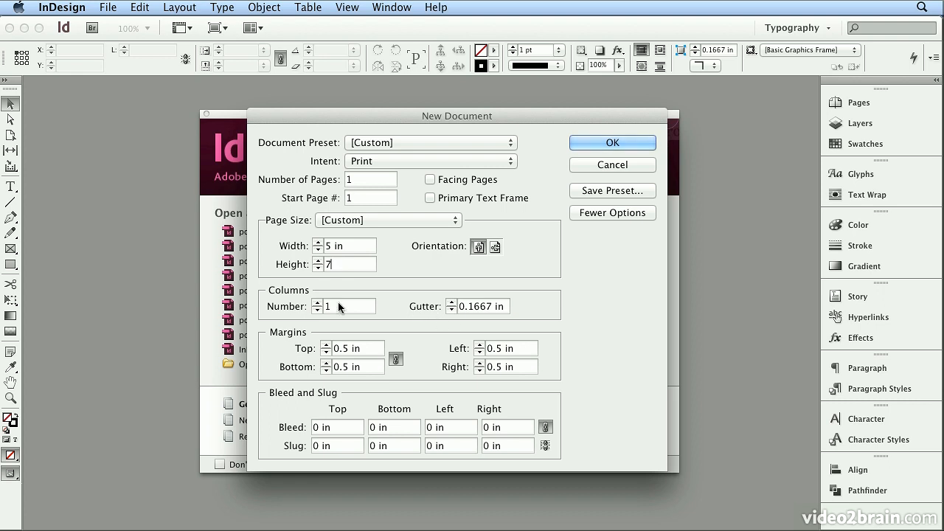
{"action": "left_click", "coordinate": [344, 347]}
- Set the bleed to 0.125 in on all sides and the bottom slug to 1 in
{"action": "left_click_drag", "start_coordinate": [334, 427], "coordinate": [300, 428]}
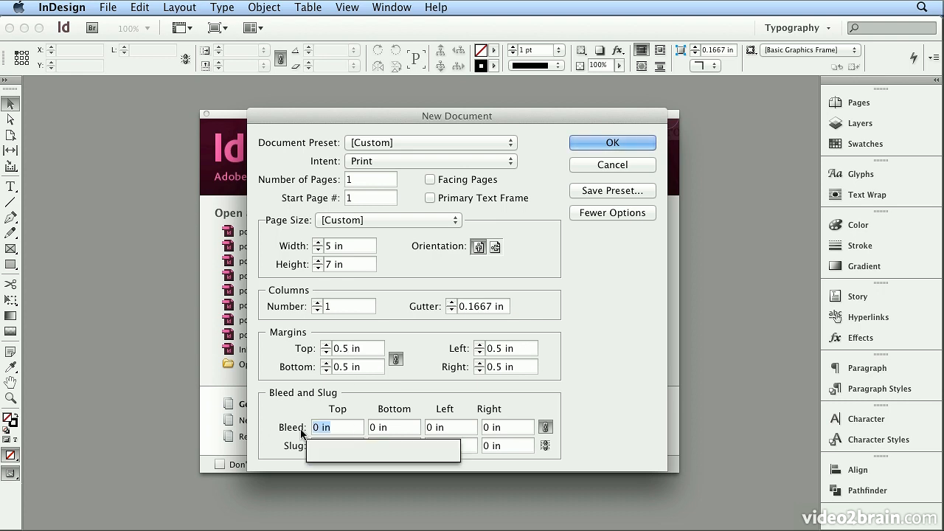
{"action": "key", "text": "BackSpace"}
{"action": "type", "text": ".125"}
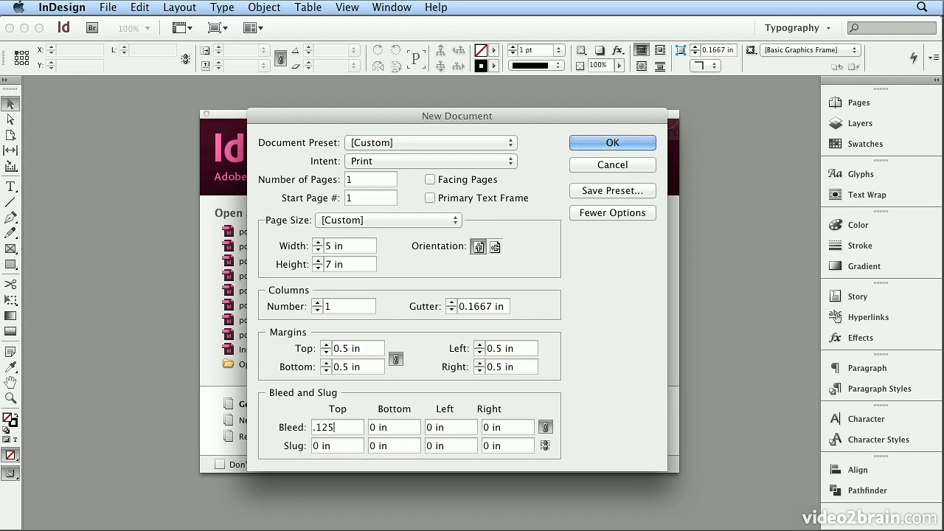
{"action": "key", "text": "Tab"}
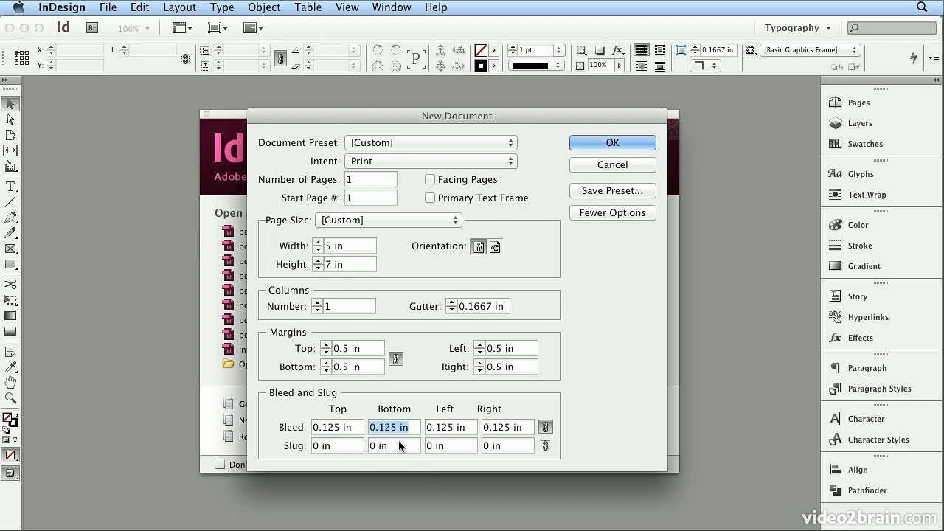
{"action": "left_click_drag", "start_coordinate": [402, 446], "coordinate": [353, 446]}
{"action": "type", "text": "1"}
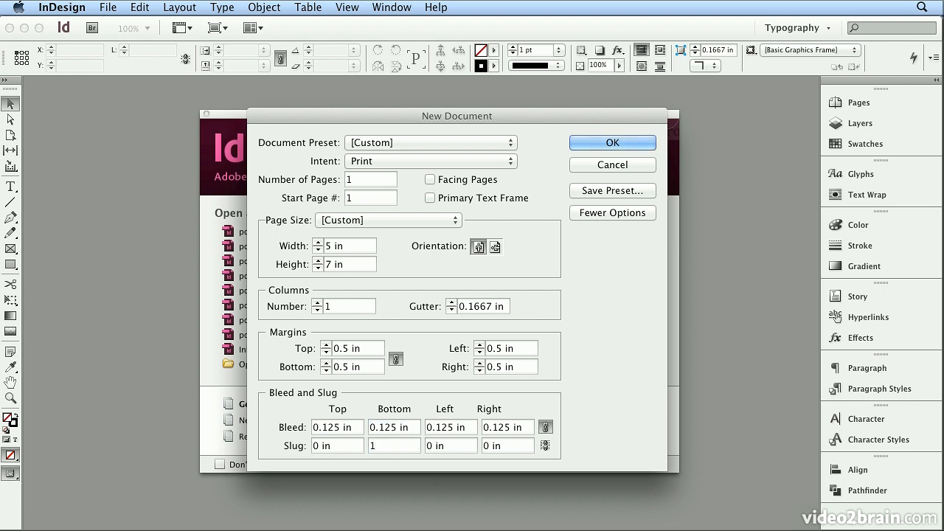
- Save the document settings as the preset "5 x 7 - half inch" and create the document
{"action": "left_click", "coordinate": [589, 194]}
{"action": "type", "text": "5 "}
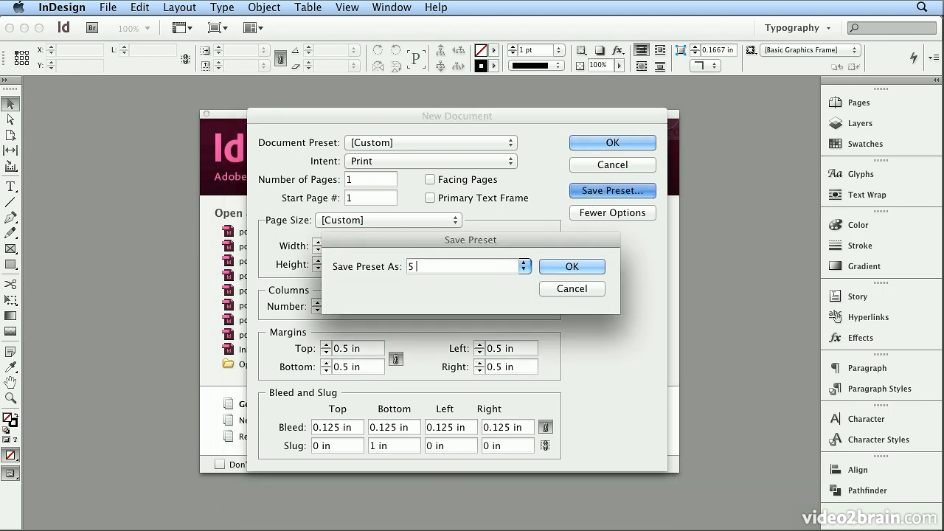
{"action": "type", "text": "x 7 - half inch"}
{"action": "key", "text": "Return"}
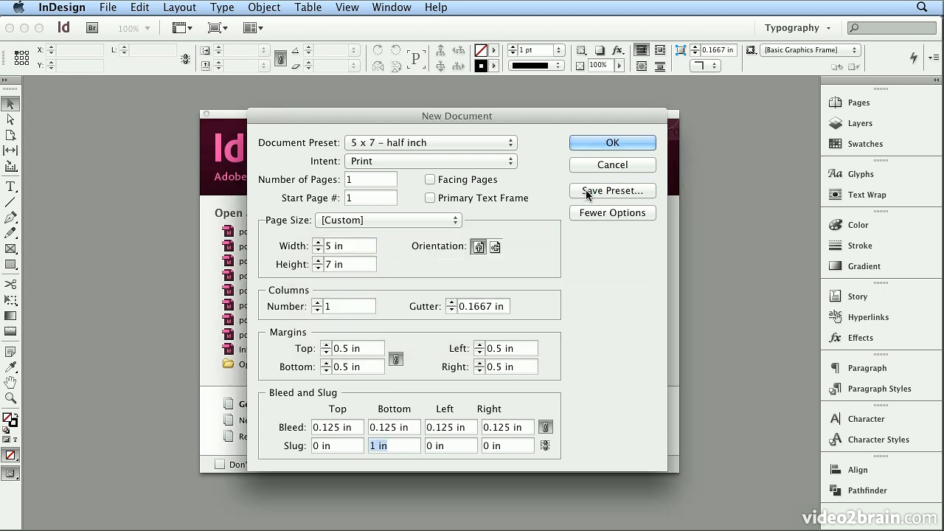
{"action": "left_click", "coordinate": [582, 150]}
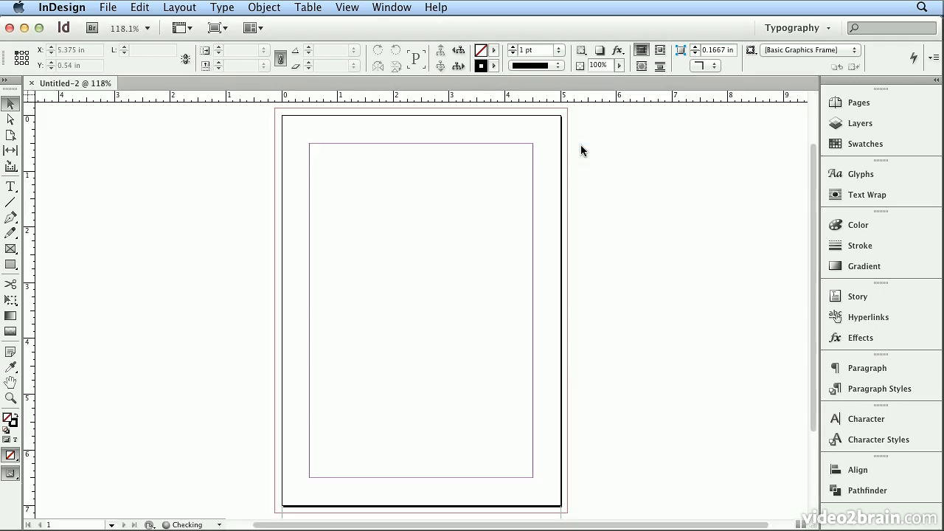
- Draw a flat ellipse about 0.44 in wide and 0.1 in high at the middle of the page's top margin
{"action": "left_click", "coordinate": [6, 269]}
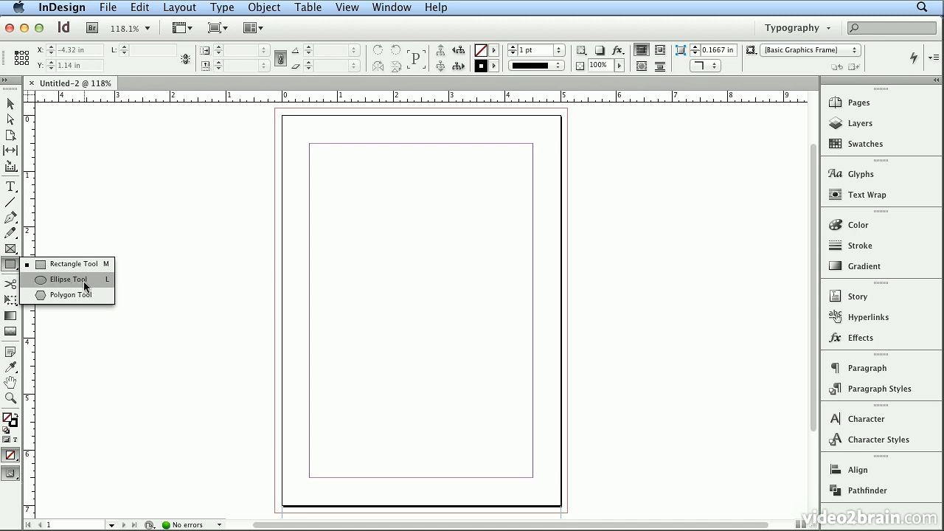
{"action": "left_click", "coordinate": [85, 285]}
{"action": "left_click_drag", "start_coordinate": [404, 145], "coordinate": [429, 150]}
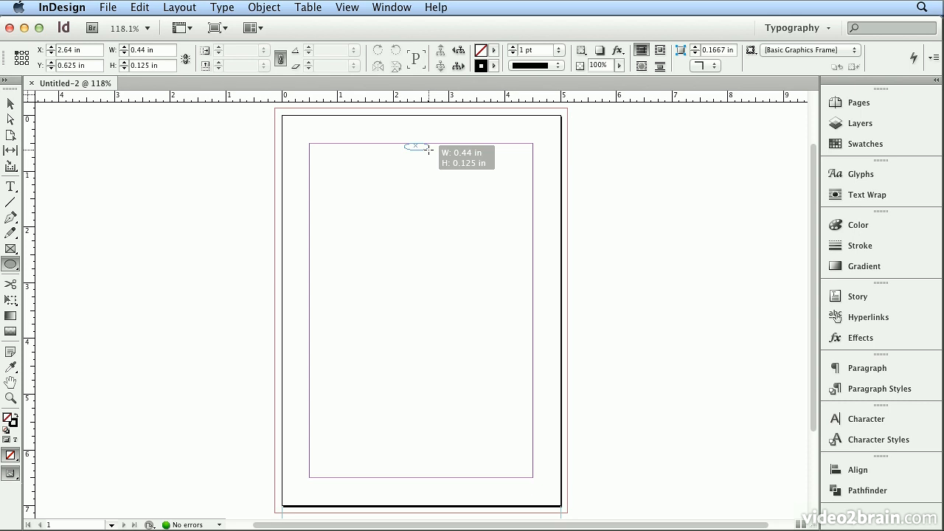
{"action": "left_click_drag", "start_coordinate": [428, 149], "coordinate": [429, 151]}
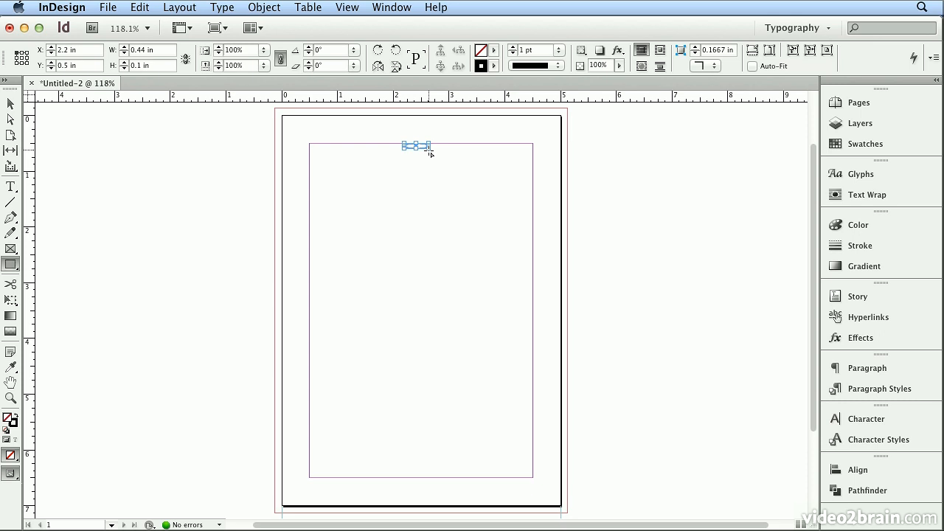
- Draw a rectangle about 0.44 in wide and 1.53 in high downward from the small ellipse as the bottle neck
{"action": "left_click", "coordinate": [11, 264]}
{"action": "left_click_drag", "start_coordinate": [404, 147], "coordinate": [430, 235]}
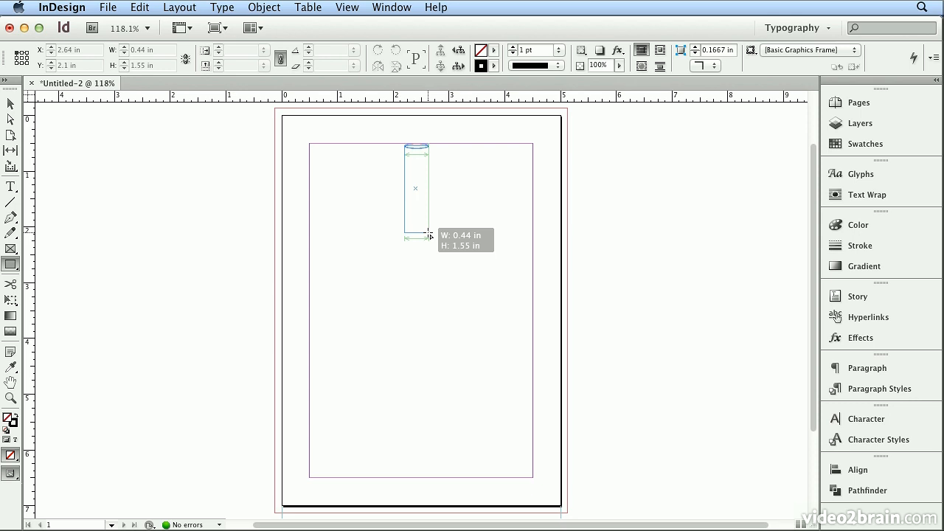
{"action": "left_click_drag", "start_coordinate": [429, 234], "coordinate": [429, 234]}
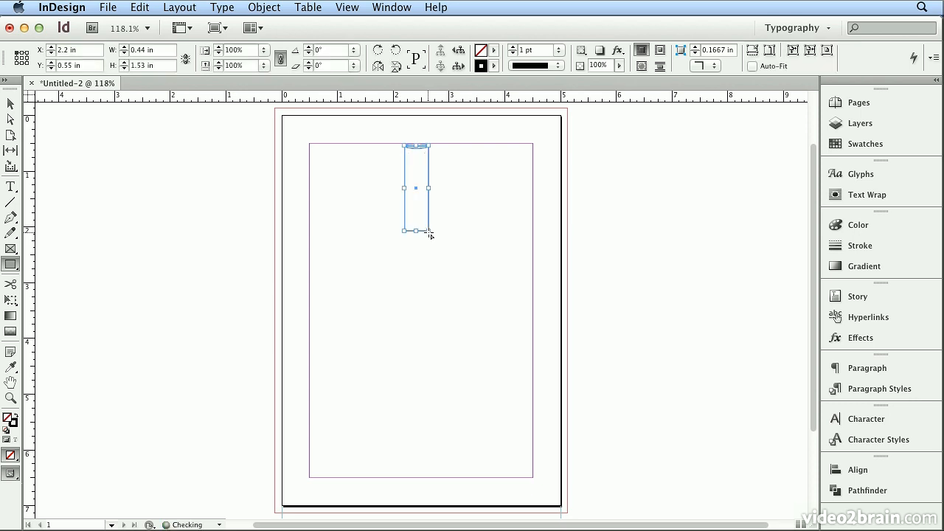
- Draw an upright ellipse about 1.86 in wide and 2.86 in high, overlapping the lower end of the neck rectangle
{"action": "key", "text": "l"}
{"action": "left_click", "coordinate": [12, 270]}
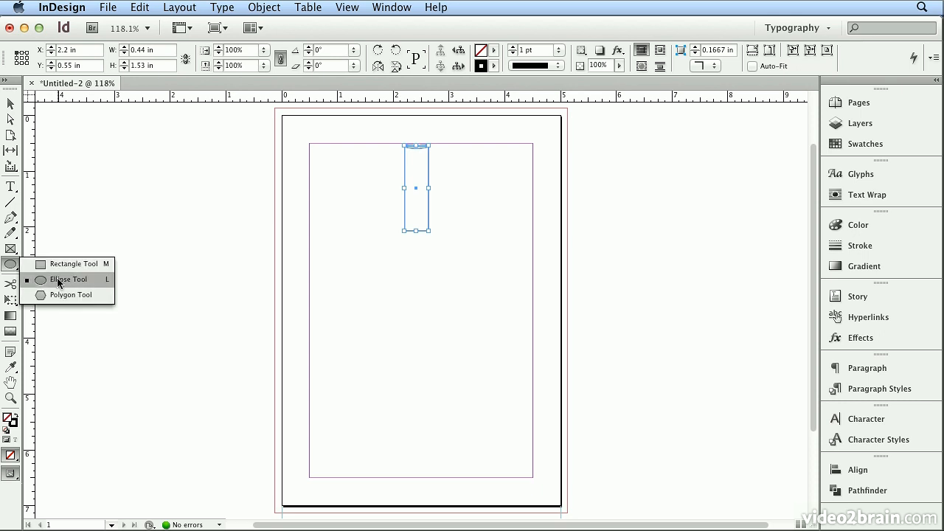
{"action": "left_click", "coordinate": [58, 281]}
{"action": "left_click", "coordinate": [12, 268]}
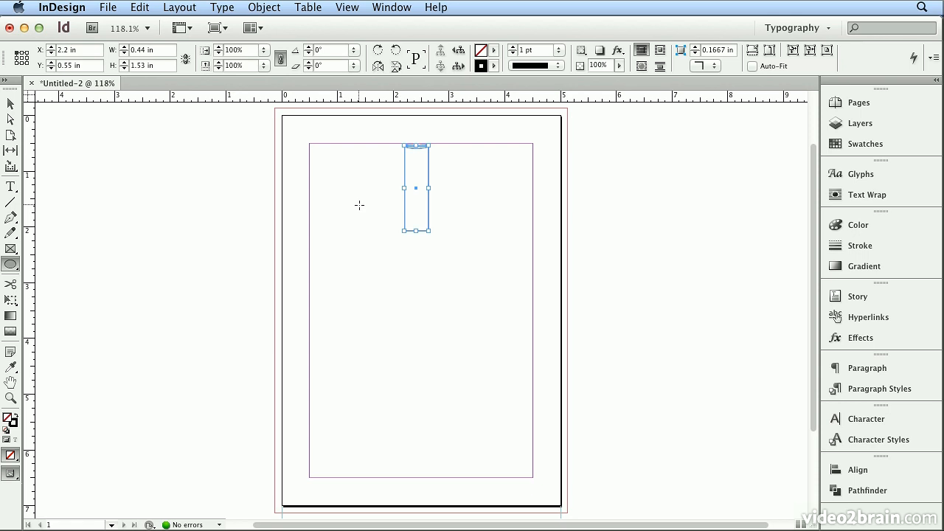
{"action": "left_click_drag", "start_coordinate": [358, 209], "coordinate": [459, 368]}
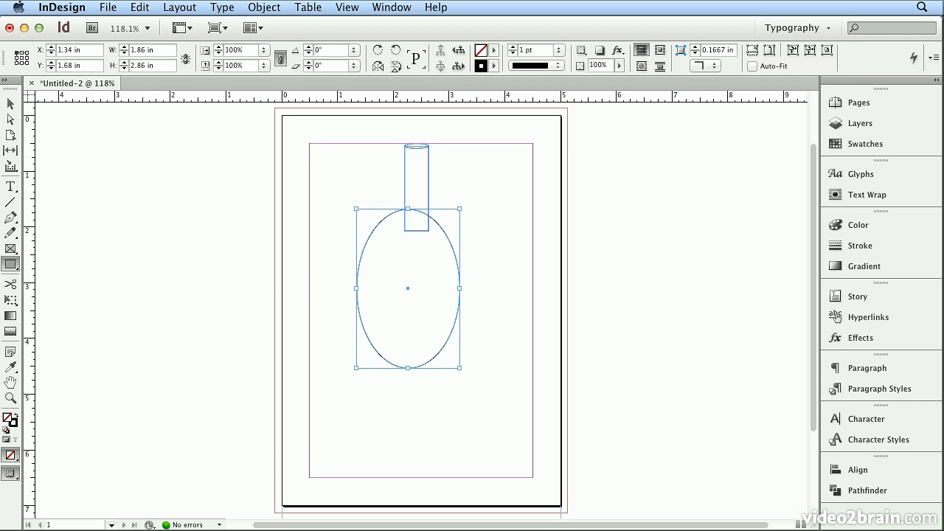
- Draw a rectangle about 1.86 in wide and 4.3 in high from the large ellipse's middle to below the page's bottom edge
{"action": "left_click", "coordinate": [7, 267]}
{"action": "mouse_move", "coordinate": [356, 287]}
{"action": "left_mouse_down"}
{"action": "mouse_move", "coordinate": [455, 515]}
{"action": "mouse_move", "coordinate": [462, 487]}
{"action": "left_mouse_up"}
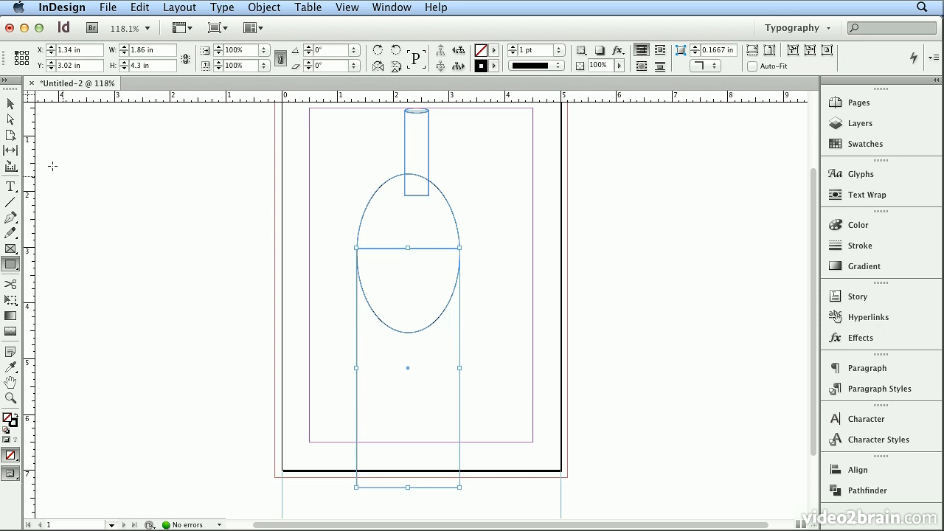
{"action": "left_click", "coordinate": [11, 105]}
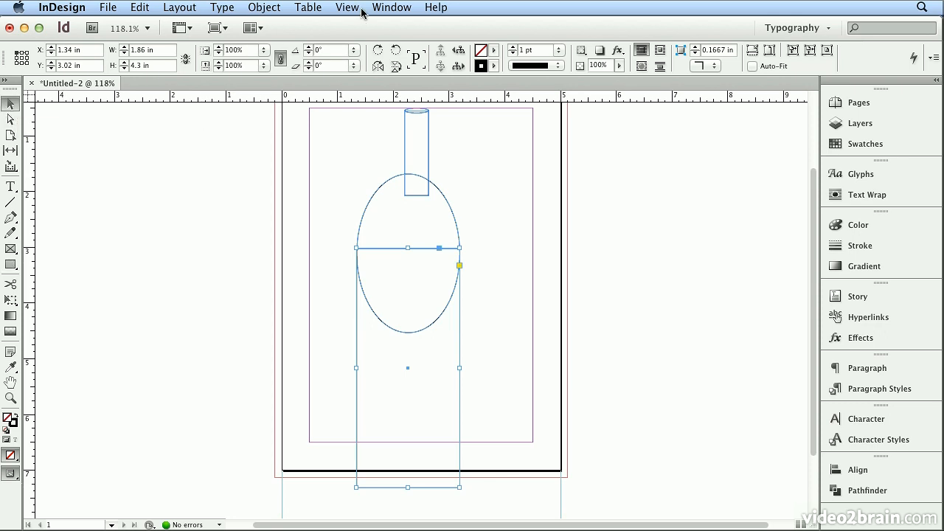
- Reset the Typography workspace to its default layout
{"action": "left_click", "coordinate": [384, 9]}
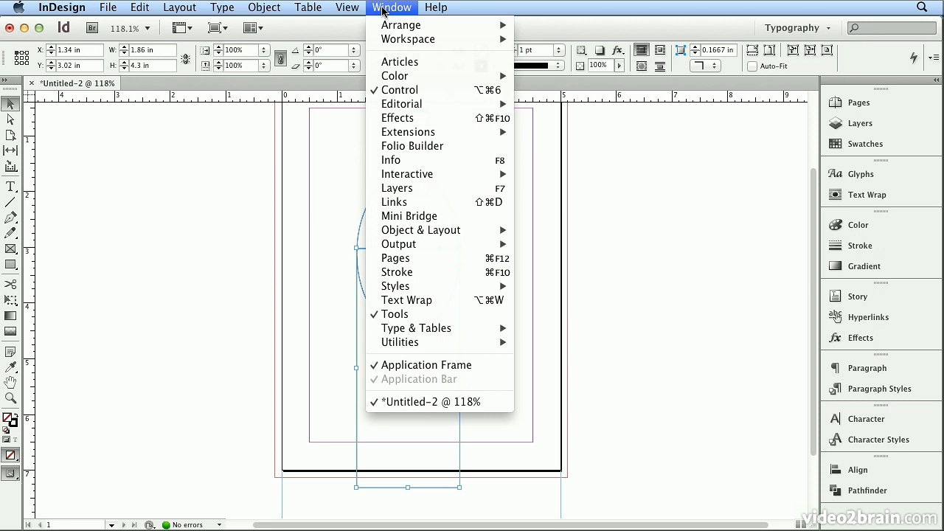
{"action": "left_click", "coordinate": [384, 8]}
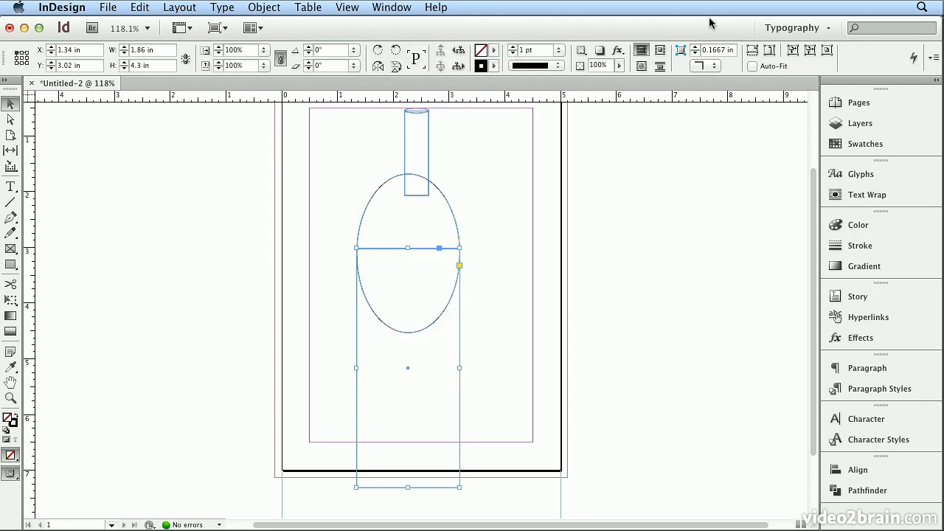
{"action": "left_click", "coordinate": [796, 28]}
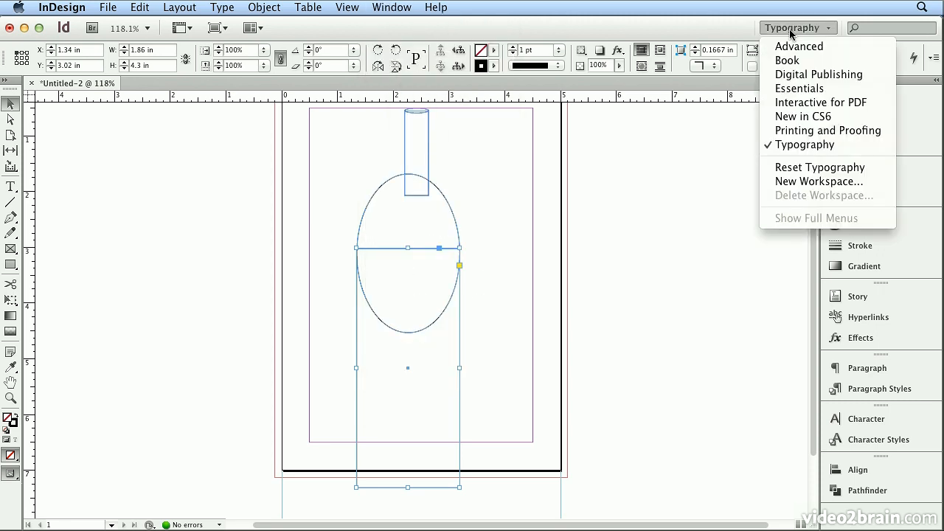
{"action": "left_click", "coordinate": [806, 168]}
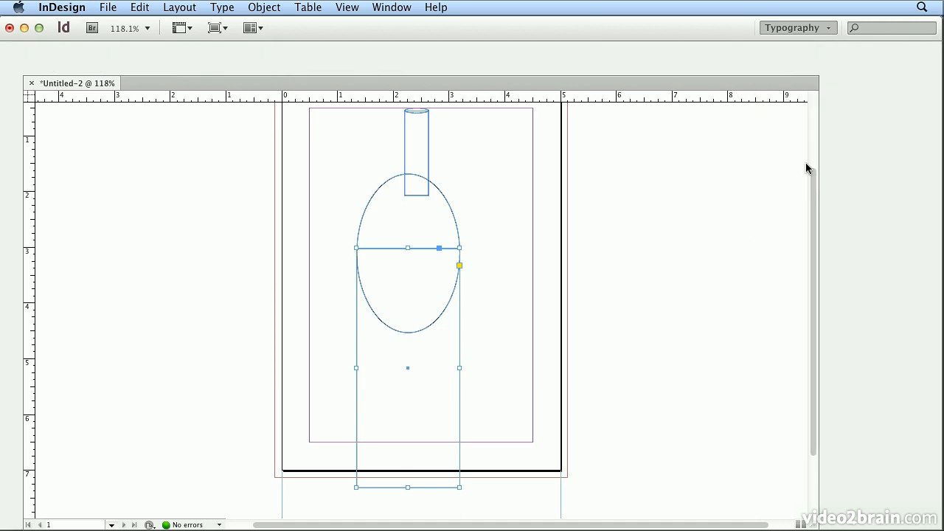
- Show the Align panel and place it beside the page, clear of the bottle shapes
{"action": "left_click", "coordinate": [391, 8]}
{"action": "mouse_move", "coordinate": [422, 231]}
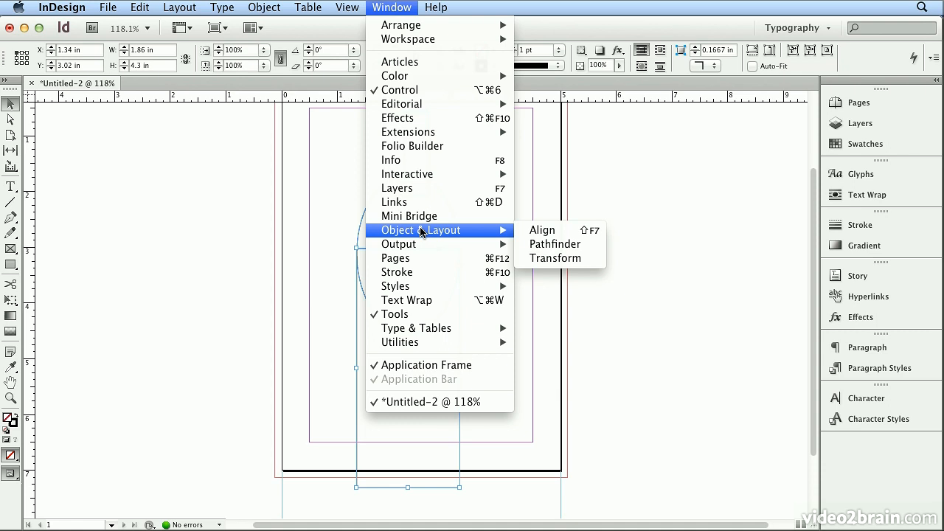
{"action": "left_click", "coordinate": [547, 233]}
{"action": "left_click_drag", "start_coordinate": [458, 197], "coordinate": [645, 160]}
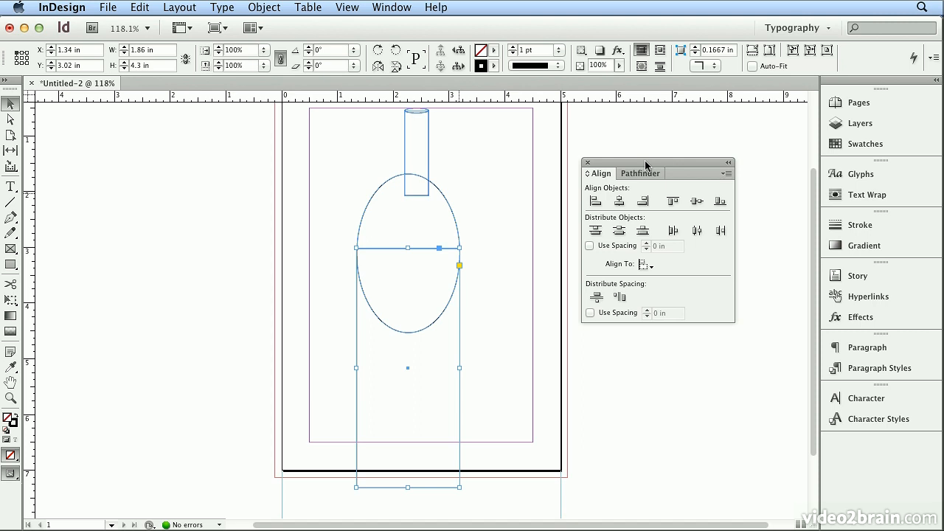
- Select all four shapes and align them on their horizontal centers
{"action": "key", "text": "super+a"}
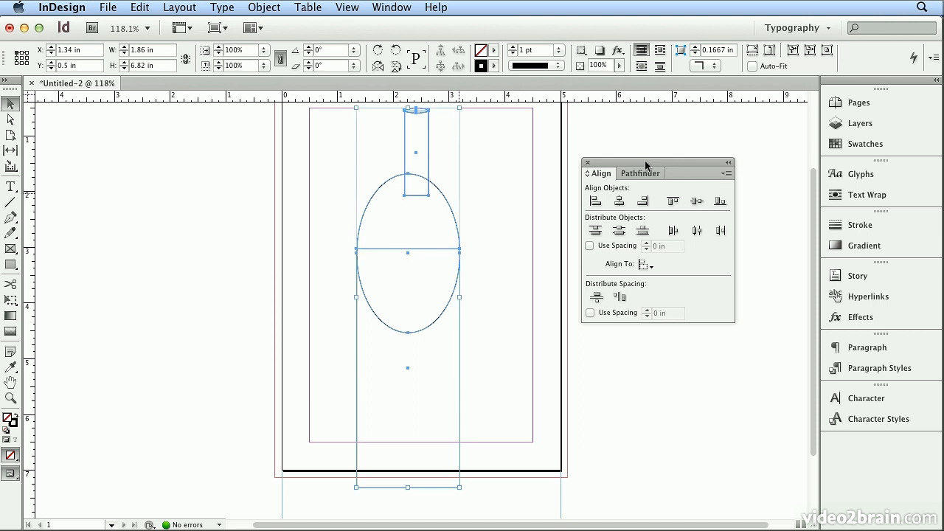
{"action": "left_click", "coordinate": [141, 8]}
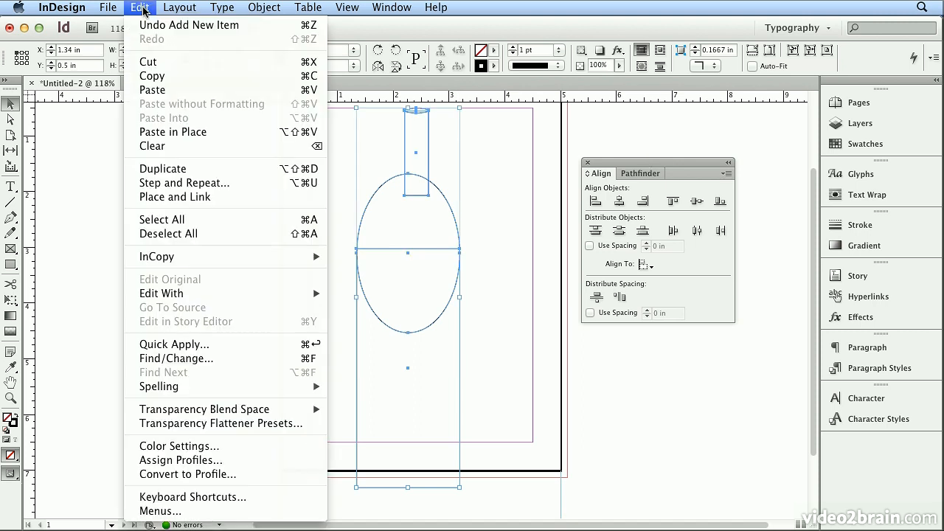
{"action": "left_click", "coordinate": [197, 219]}
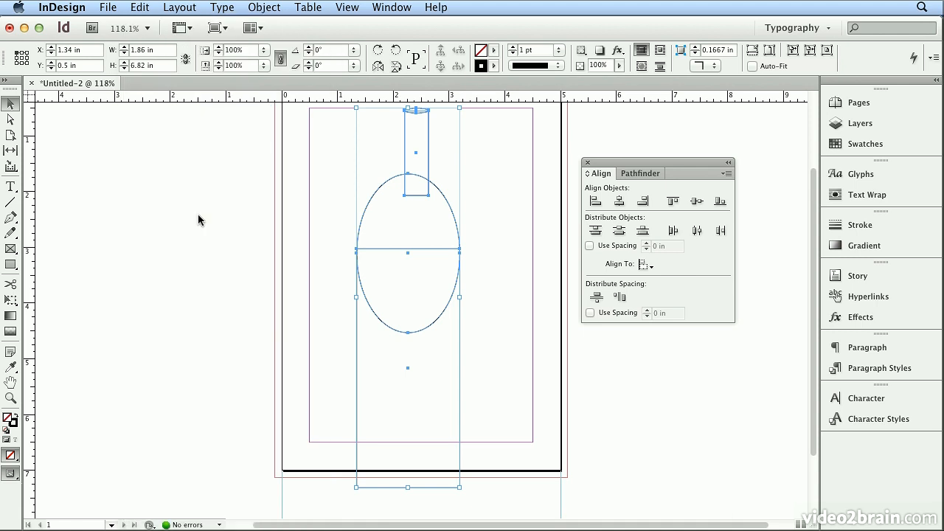
{"action": "left_click", "coordinate": [622, 202]}
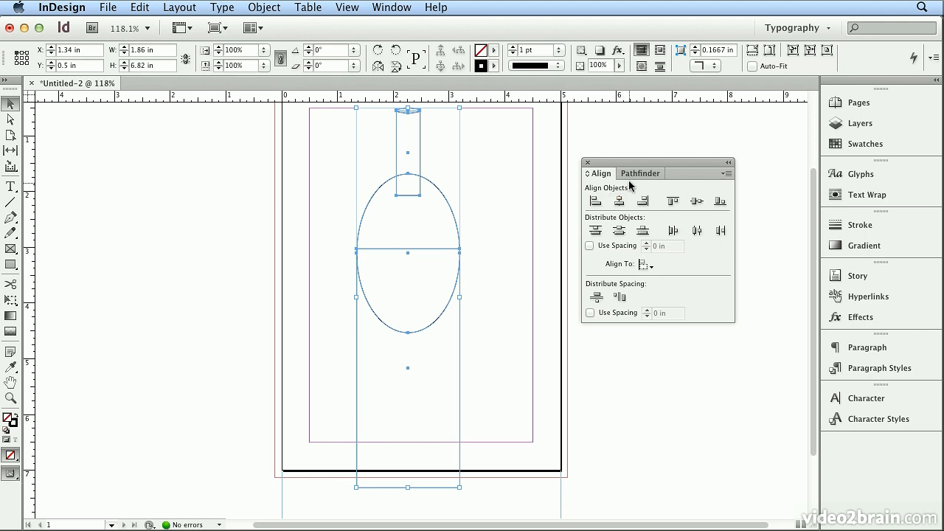
- Merge the selected shapes into a single bottle outline with the Pathfinder Add operation, and deselect it
{"action": "left_click", "coordinate": [633, 174]}
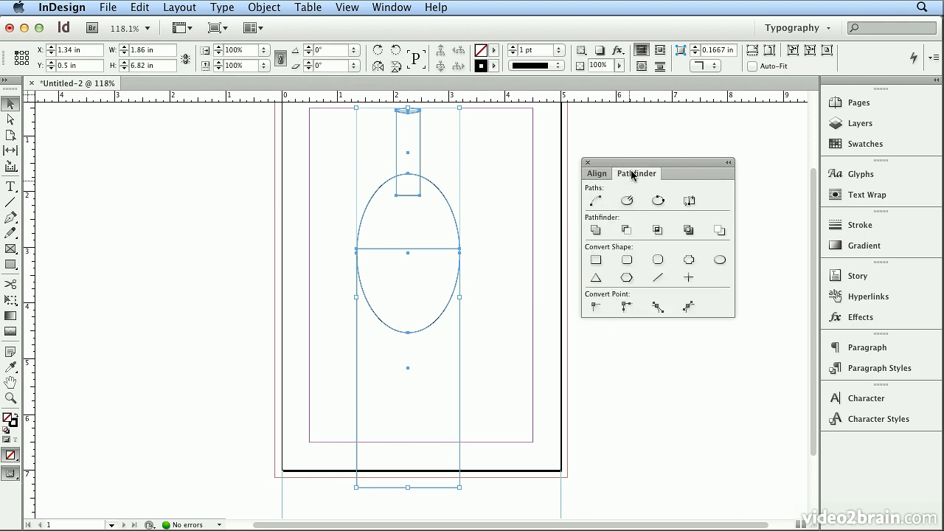
{"action": "left_click", "coordinate": [595, 230]}
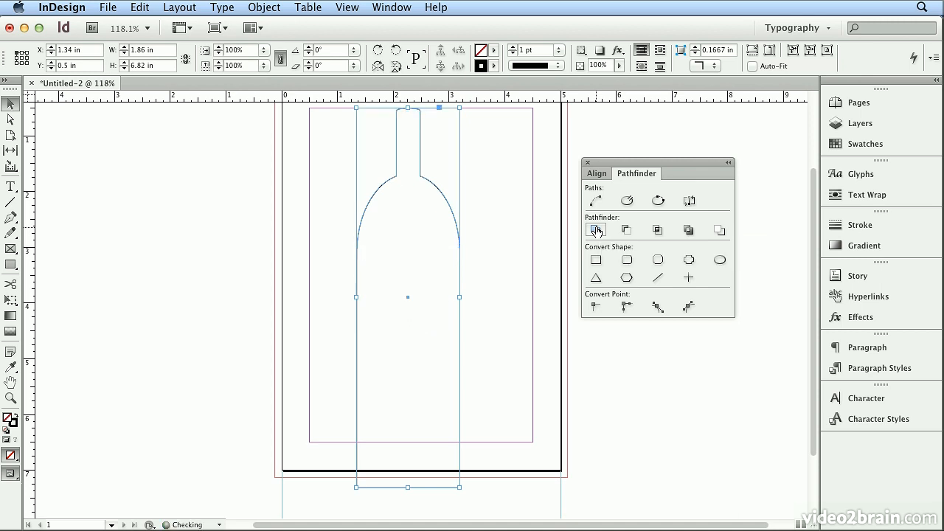
{"action": "left_click", "coordinate": [505, 223]}
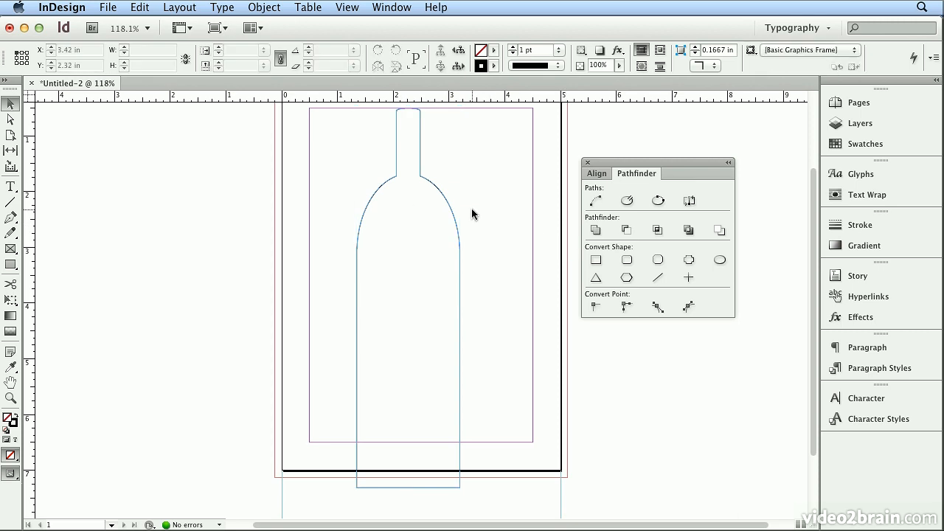
- Resize the bottle outline to 6 in high and about 1.72 in wide, and swap its fill and stroke to make it solid black
{"action": "left_click", "coordinate": [453, 217]}
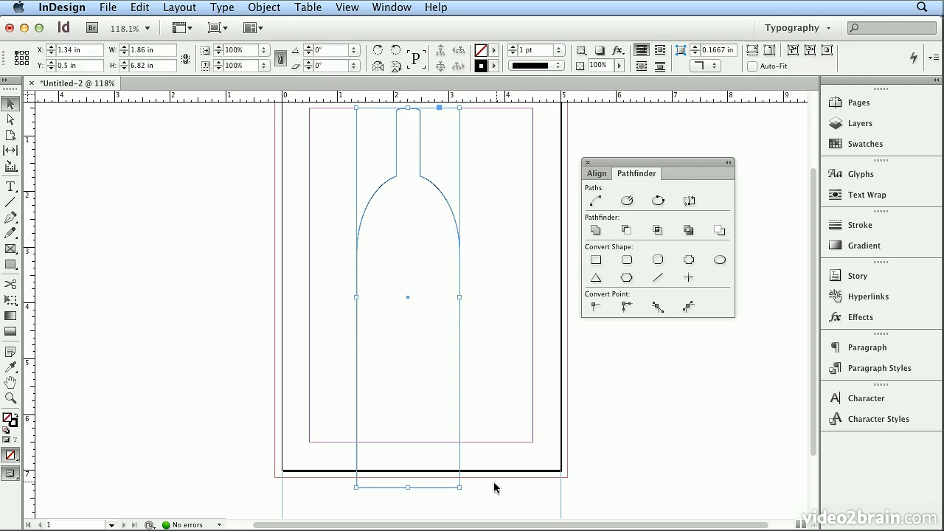
{"action": "left_click_drag", "start_coordinate": [459, 486], "coordinate": [460, 443]}
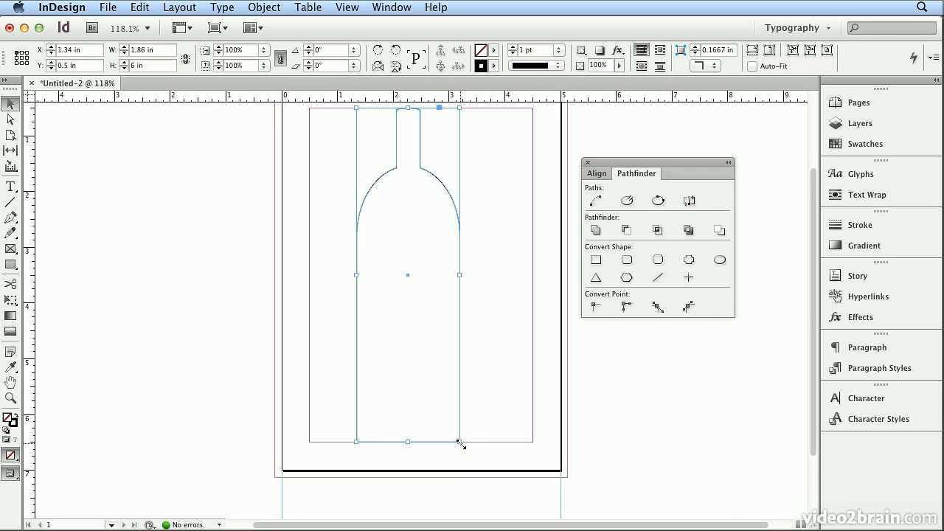
{"action": "left_click_drag", "start_coordinate": [458, 274], "coordinate": [452, 273]}
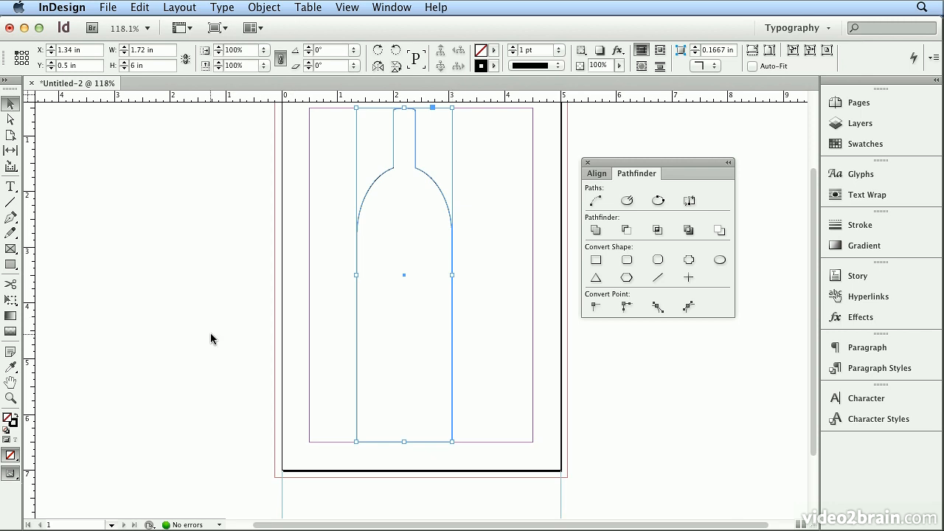
{"action": "left_click", "coordinate": [8, 80]}
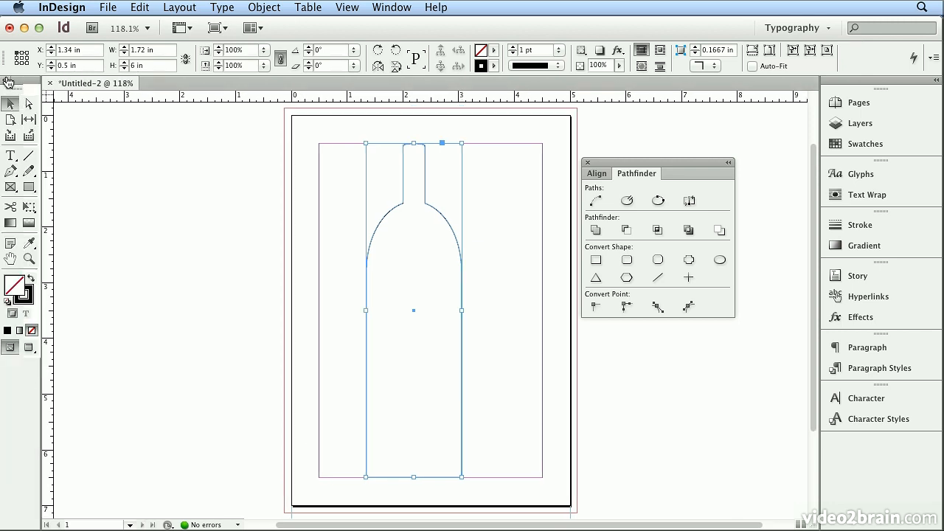
{"action": "left_click", "coordinate": [31, 279]}
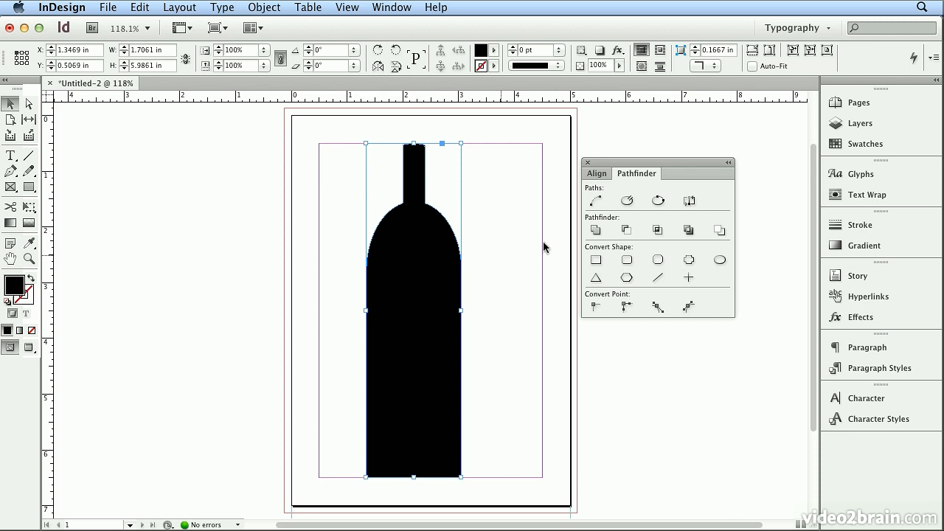
- Dock the Align and Pathfinder panels below Character Styles, and show the Color panel beside the page, clear of the bottle
{"action": "left_click_drag", "start_coordinate": [646, 167], "coordinate": [701, 408]}
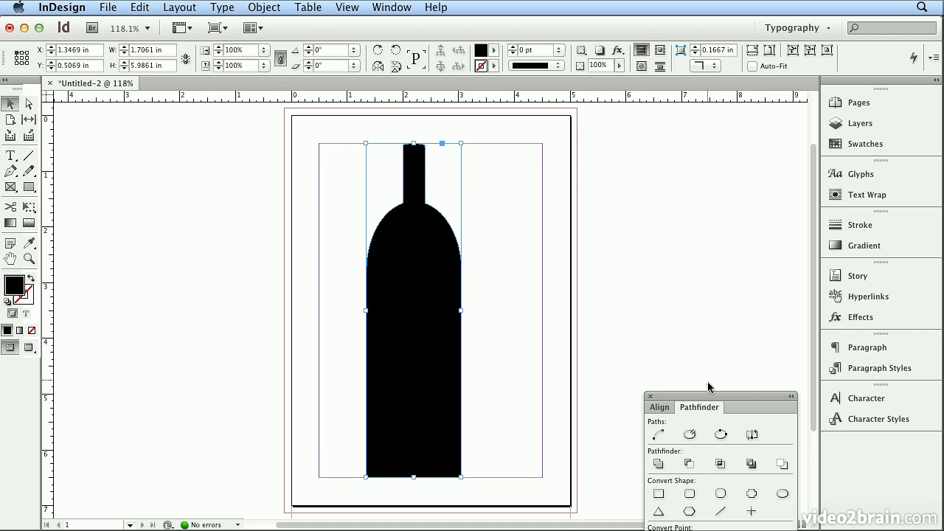
{"action": "left_click_drag", "start_coordinate": [707, 398], "coordinate": [857, 449]}
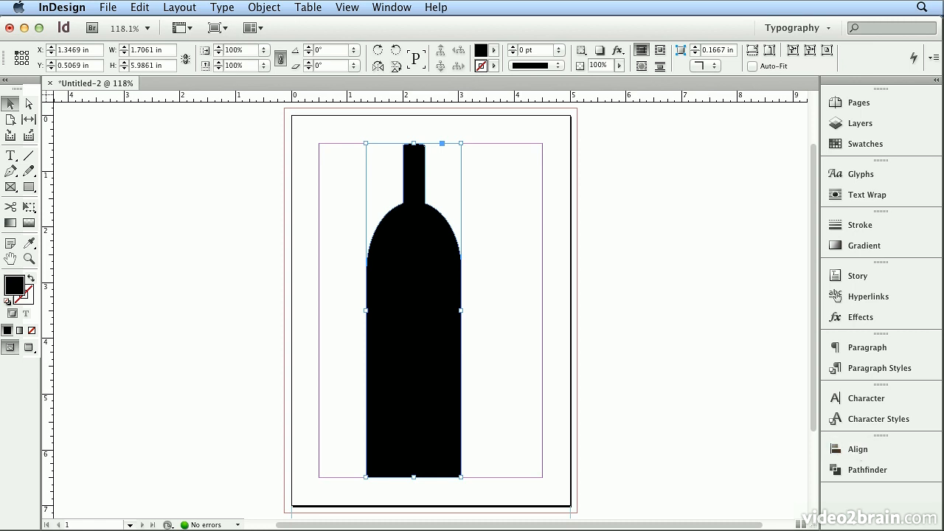
{"action": "left_click", "coordinate": [392, 7]}
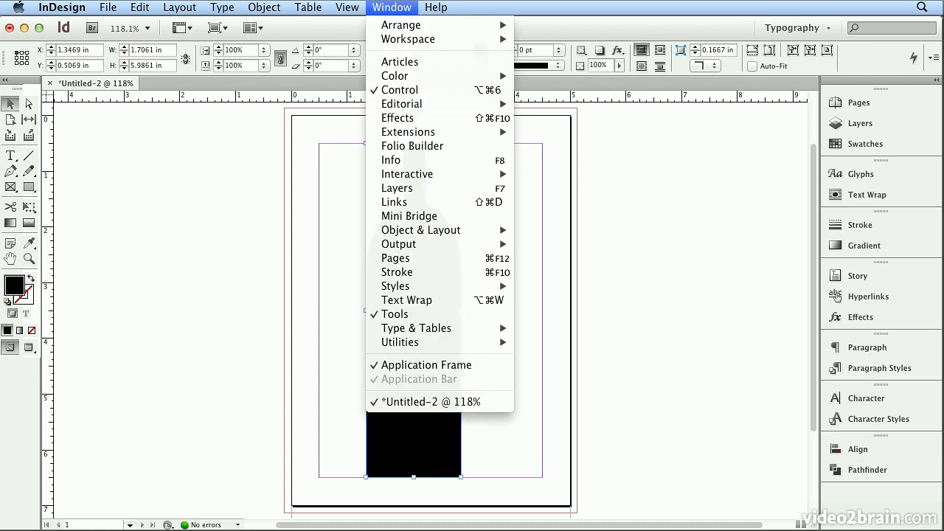
{"action": "mouse_move", "coordinate": [402, 81]}
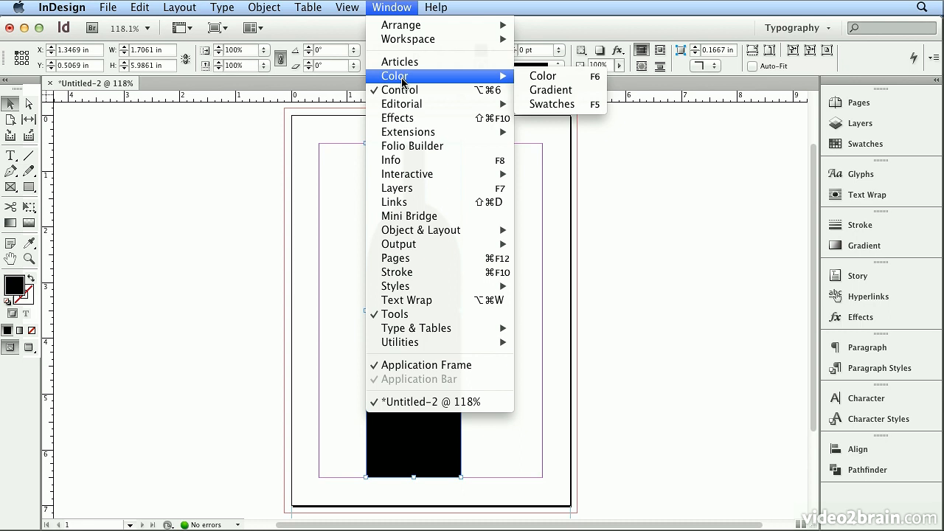
{"action": "left_click", "coordinate": [543, 76]}
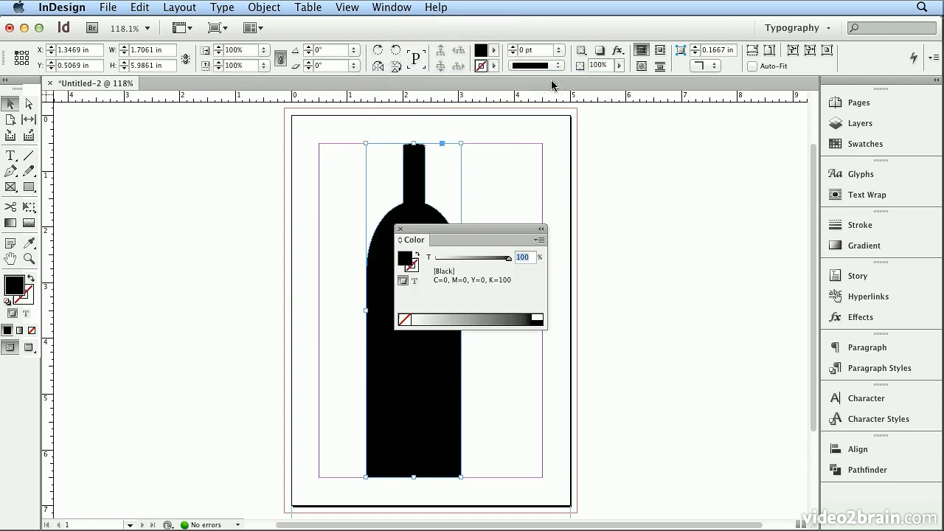
{"action": "left_click_drag", "start_coordinate": [476, 237], "coordinate": [714, 137]}
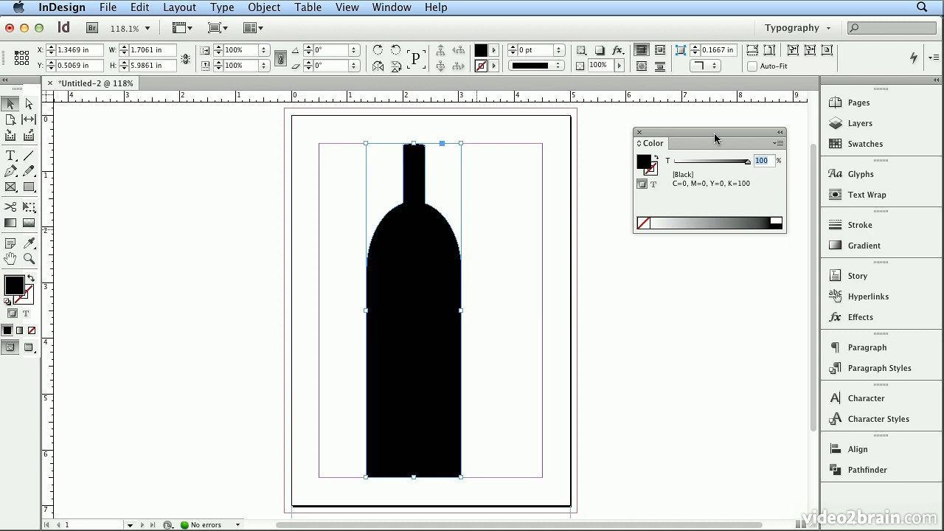
- Fill the bottle with the CMYK color C=100, M=0, Y=100, K=60 and move it against the page's left margin
{"action": "left_click", "coordinate": [777, 143]}
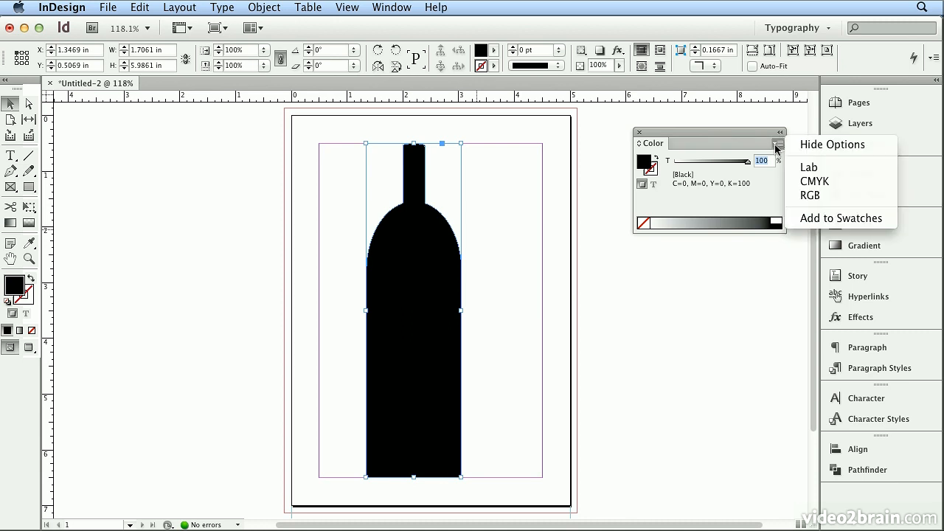
{"action": "left_click", "coordinate": [852, 189]}
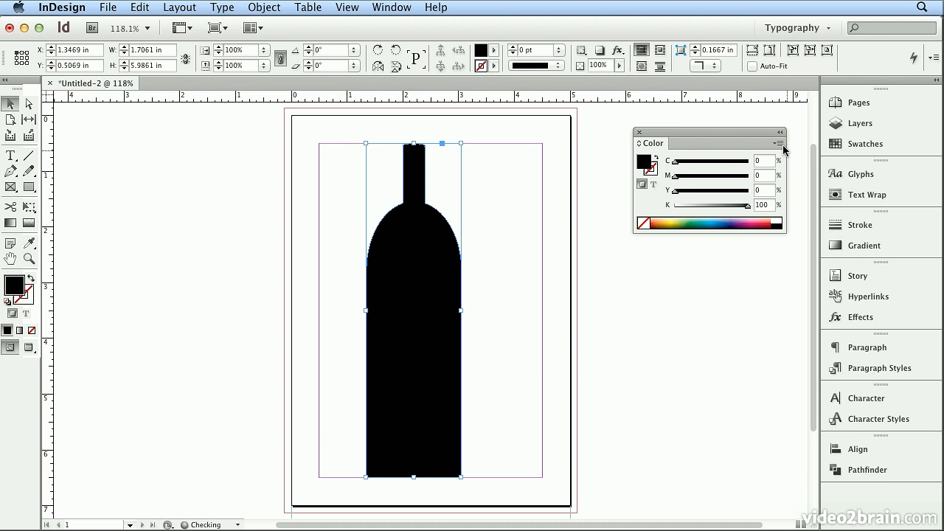
{"action": "left_click", "coordinate": [726, 154]}
{"action": "type", "text": "100"}
{"action": "key", "text": "Tab"}
{"action": "key", "text": "Tab"}
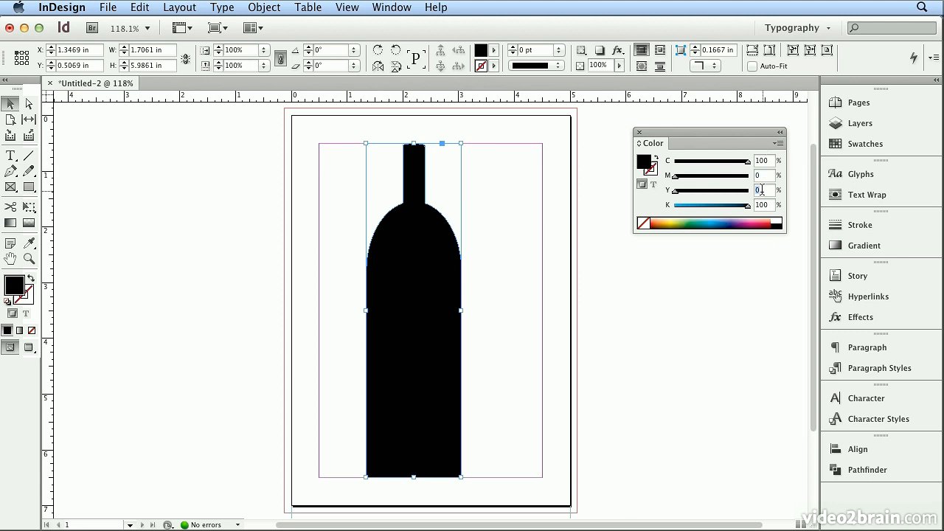
{"action": "type", "text": "100"}
{"action": "key", "text": "Tab"}
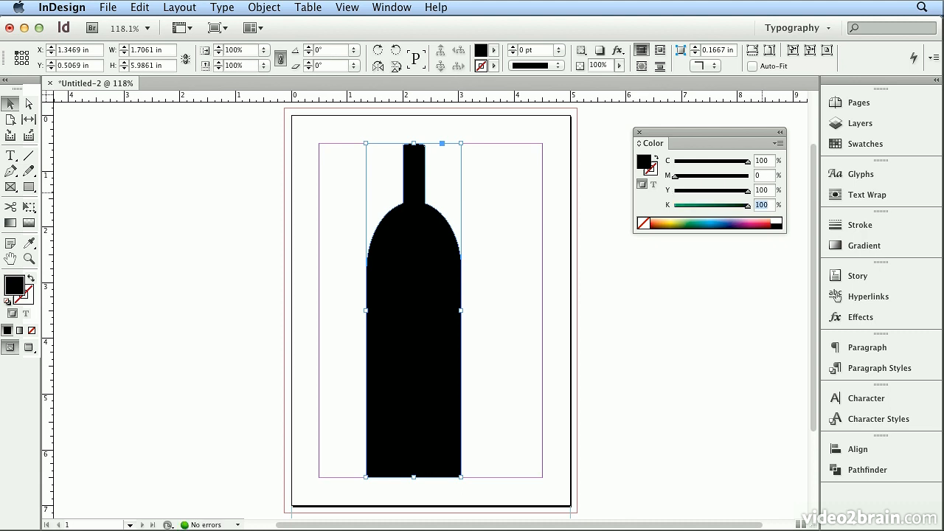
{"action": "type", "text": "60"}
{"action": "key", "text": "Return"}
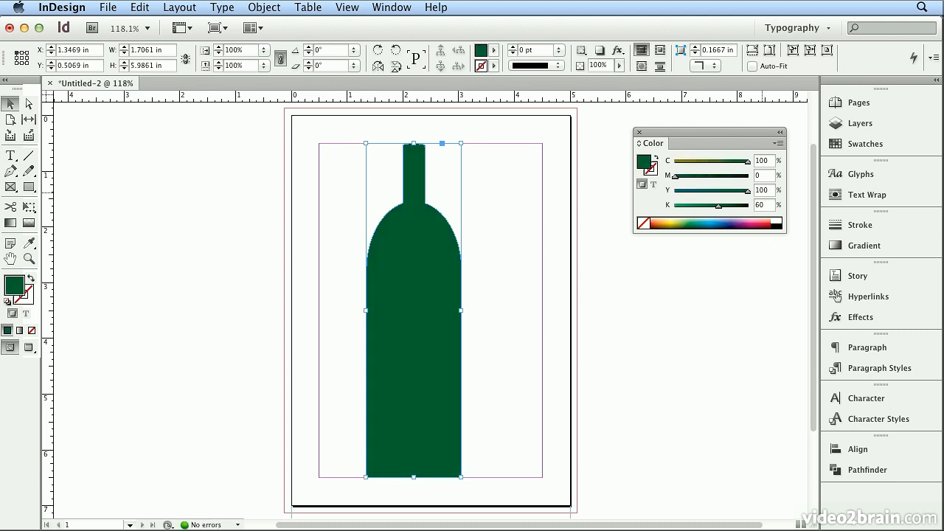
{"action": "left_click_drag", "start_coordinate": [443, 261], "coordinate": [377, 261]}
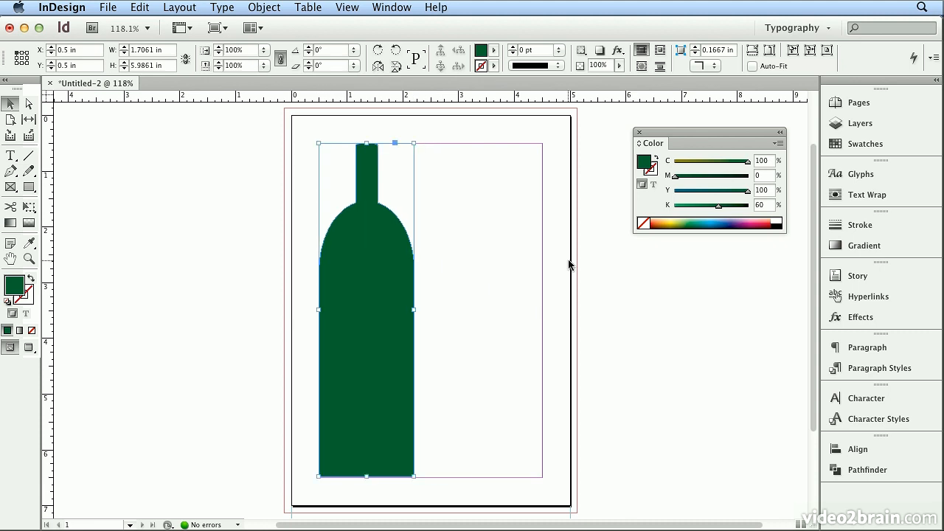
- Dock the Color panel in the same group as Stroke and Gradient, check the grouped panels, and collapse the group
{"action": "left_click_drag", "start_coordinate": [697, 143], "coordinate": [834, 219]}
{"action": "left_click", "coordinate": [837, 224]}
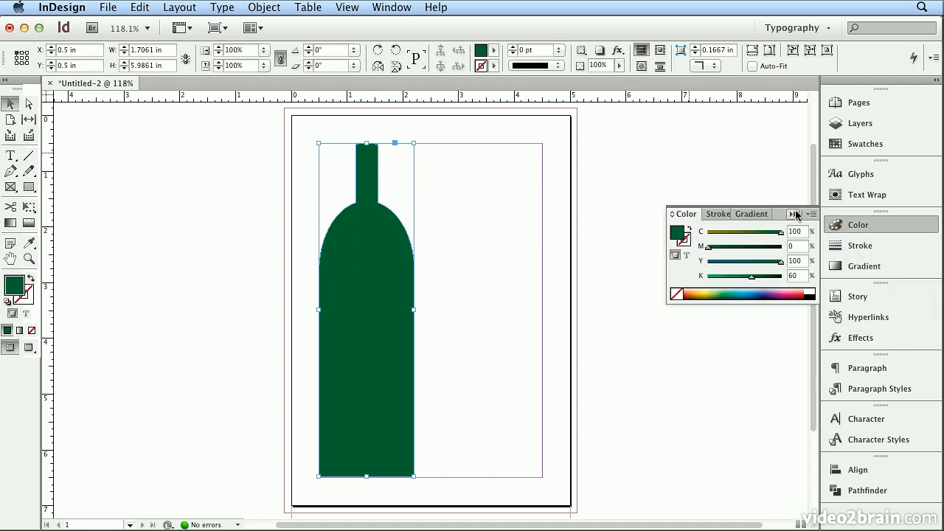
{"action": "left_click", "coordinate": [713, 215]}
{"action": "left_click", "coordinate": [749, 214]}
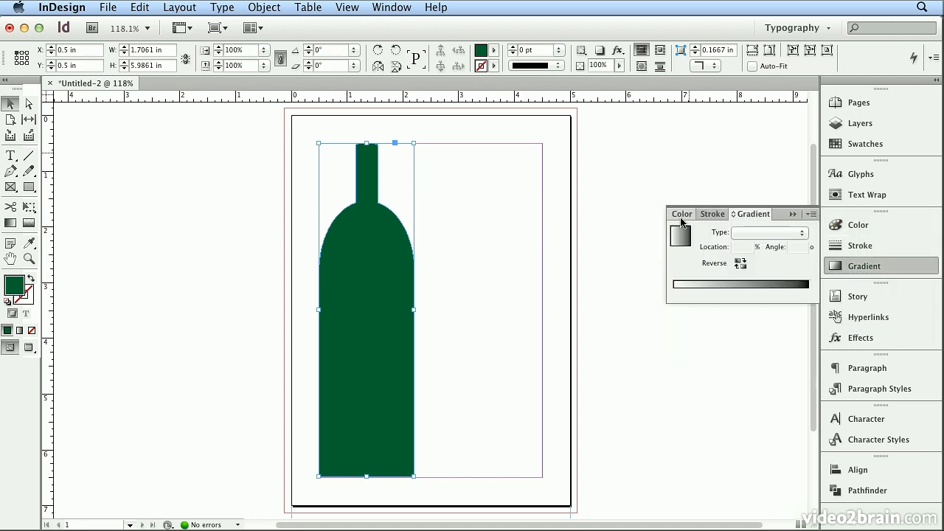
{"action": "left_click", "coordinate": [682, 215]}
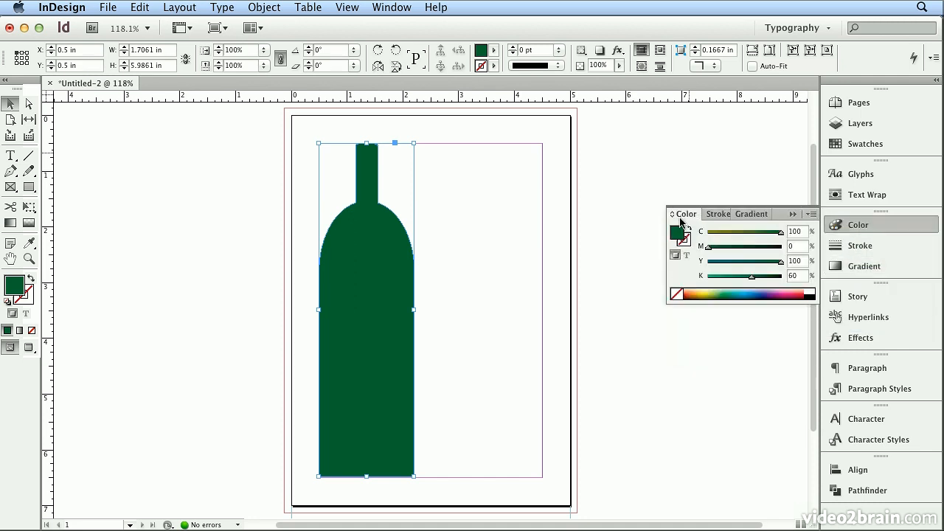
{"action": "left_click", "coordinate": [847, 230]}
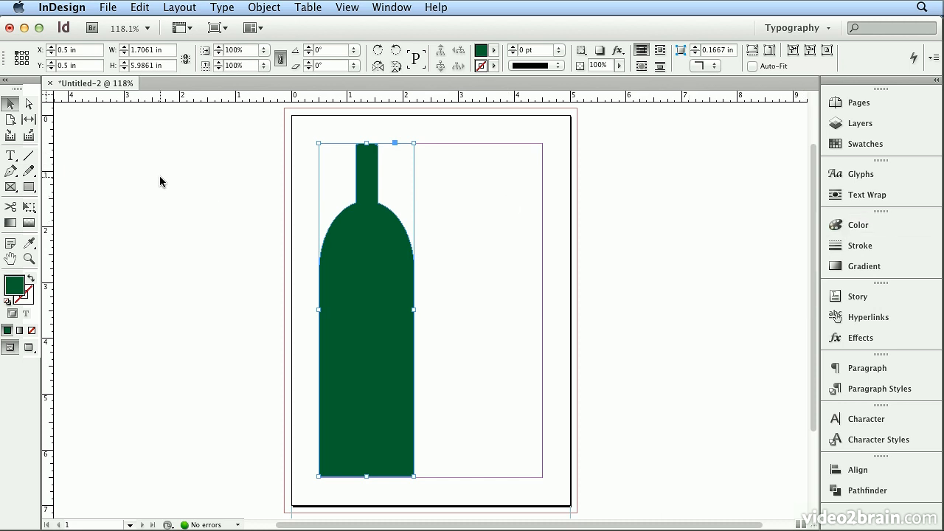
- Draw a horizontal line about 2.03 in long from the top center of the bottle neck toward the right margin
{"action": "left_click", "coordinate": [29, 156]}
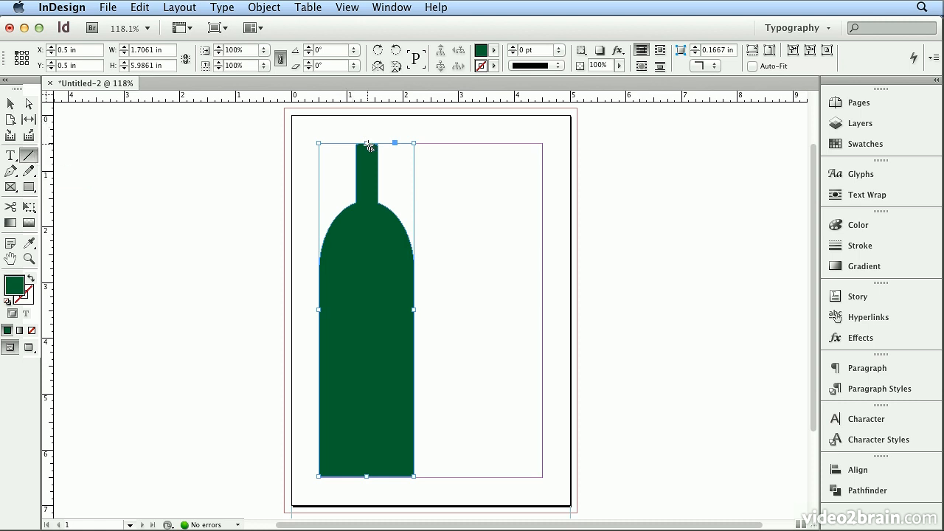
{"action": "left_click_drag", "start_coordinate": [368, 145], "coordinate": [480, 147]}
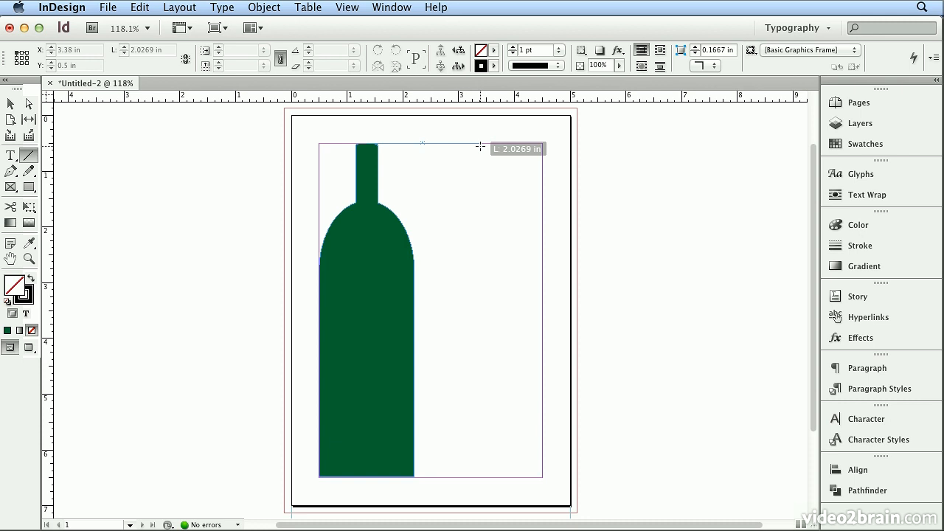
{"action": "left_click_drag", "start_coordinate": [480, 147], "coordinate": [480, 147]}
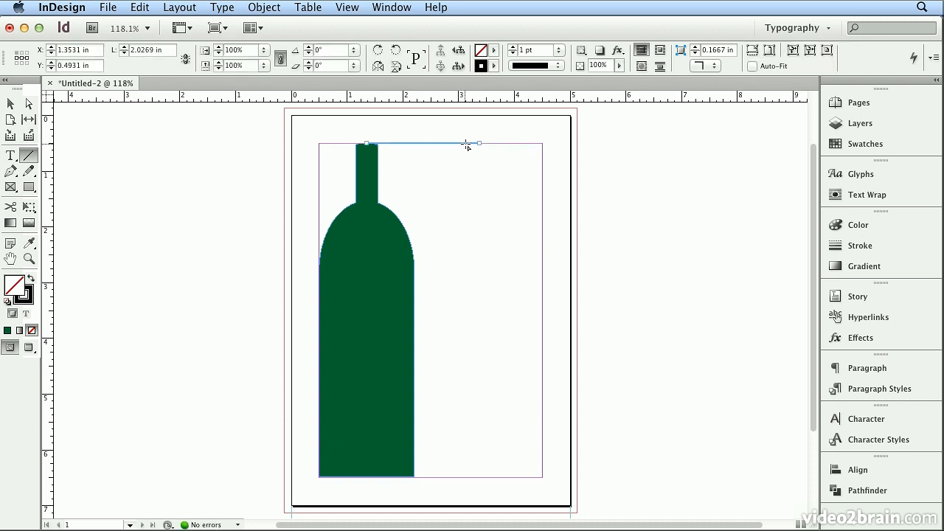
- Set the line's stroke weight to 3 pt and give its start a Curved arrowhead
{"action": "left_click", "coordinate": [878, 247]}
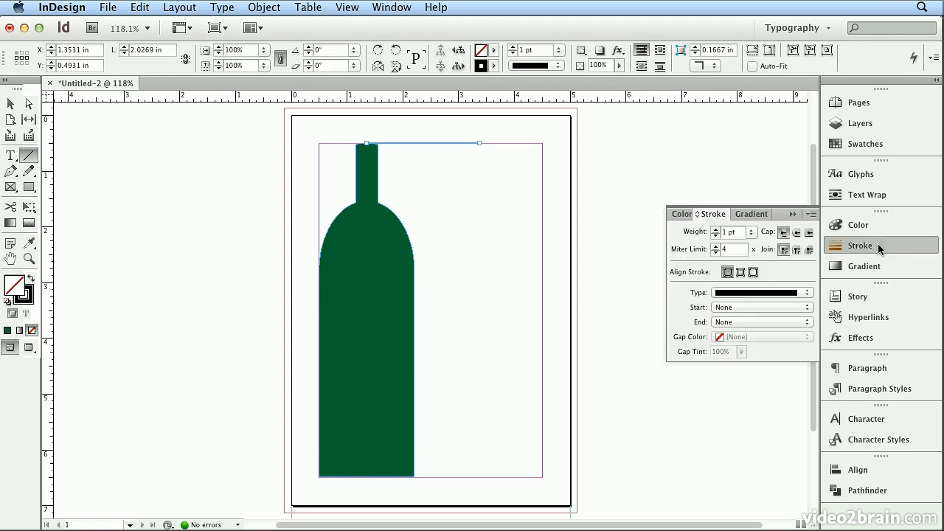
{"action": "left_click", "coordinate": [710, 232]}
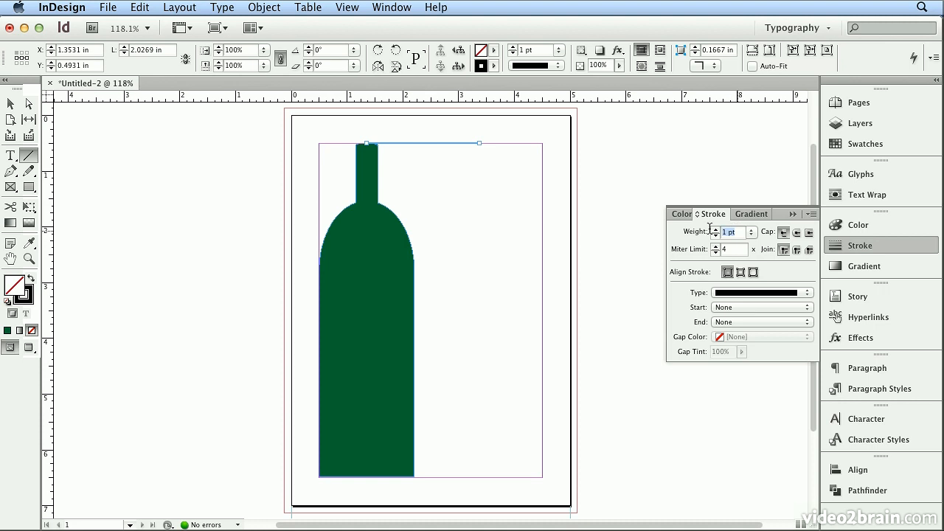
{"action": "left_click", "coordinate": [750, 232]}
{"action": "left_click", "coordinate": [747, 302]}
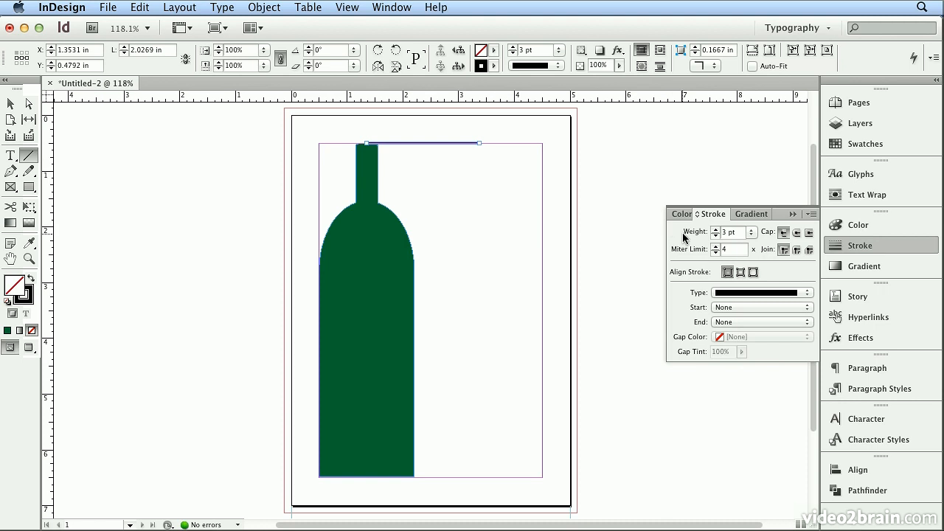
{"action": "left_click", "coordinate": [789, 307]}
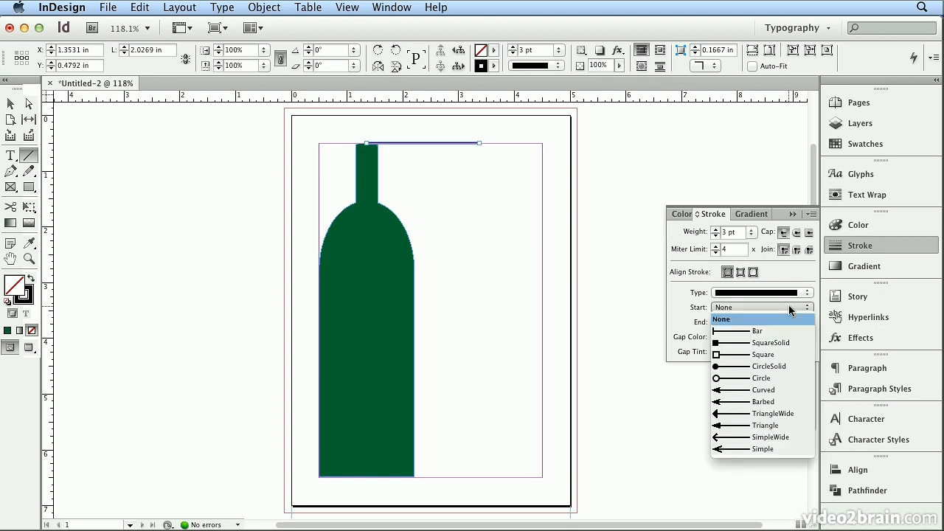
{"action": "left_click", "coordinate": [790, 391]}
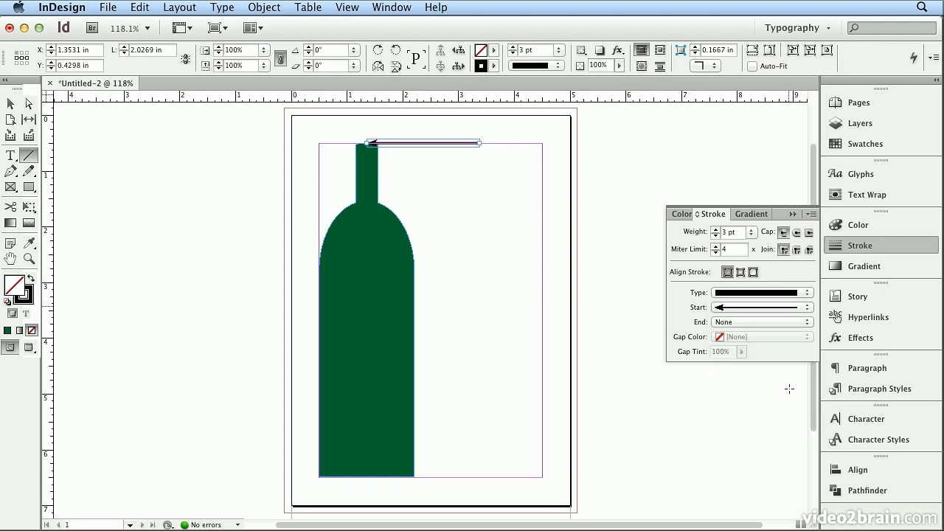
- Try the Dotted and Japanese Dots stroke types on the arrow line, and settle on Dotted
{"action": "left_click", "coordinate": [791, 297]}
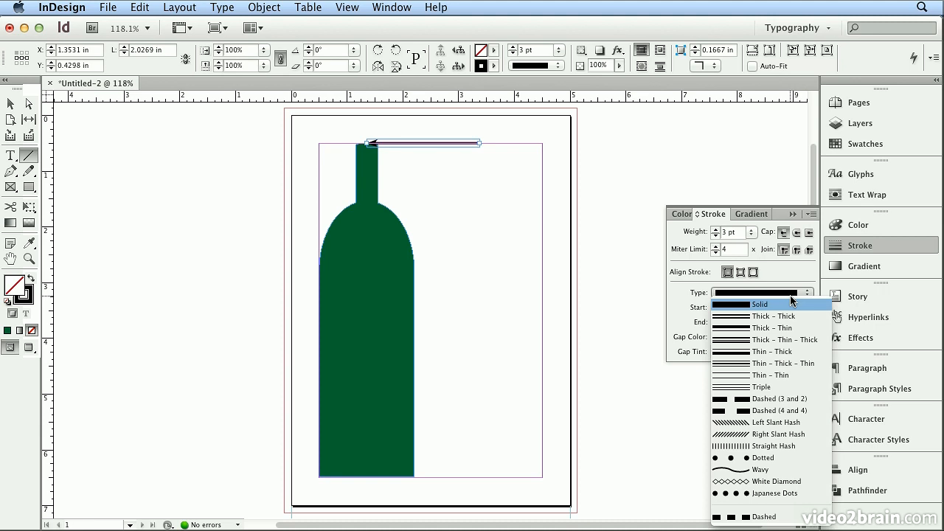
{"action": "left_click", "coordinate": [803, 460]}
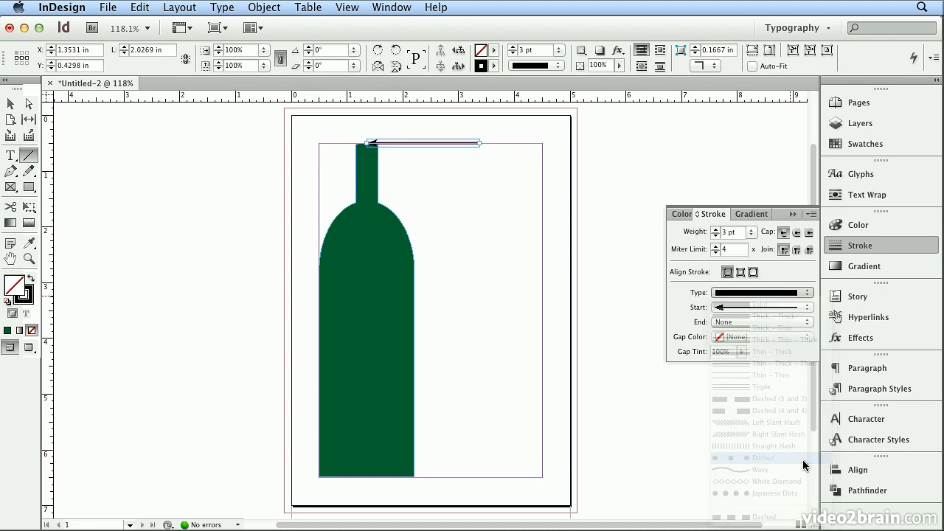
{"action": "left_click", "coordinate": [794, 293]}
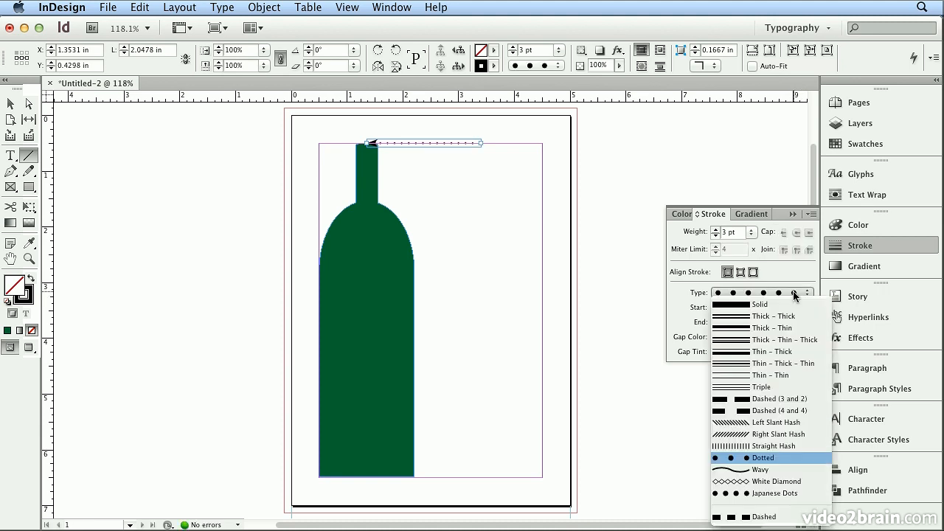
{"action": "left_click", "coordinate": [769, 502]}
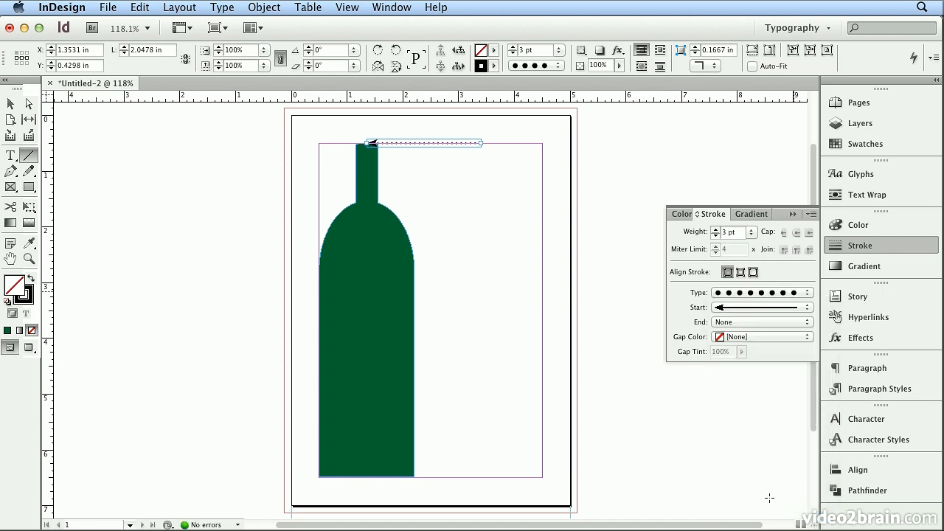
{"action": "left_click", "coordinate": [772, 294]}
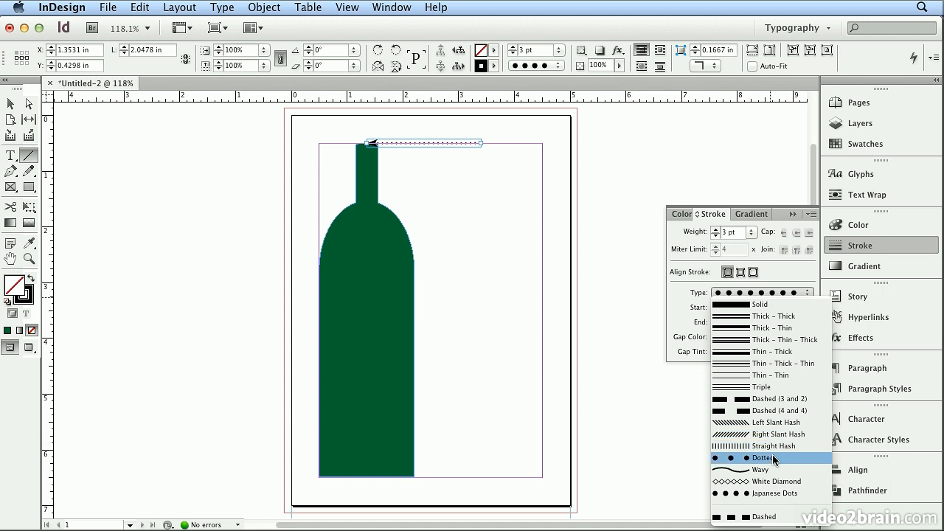
{"action": "left_click", "coordinate": [772, 458]}
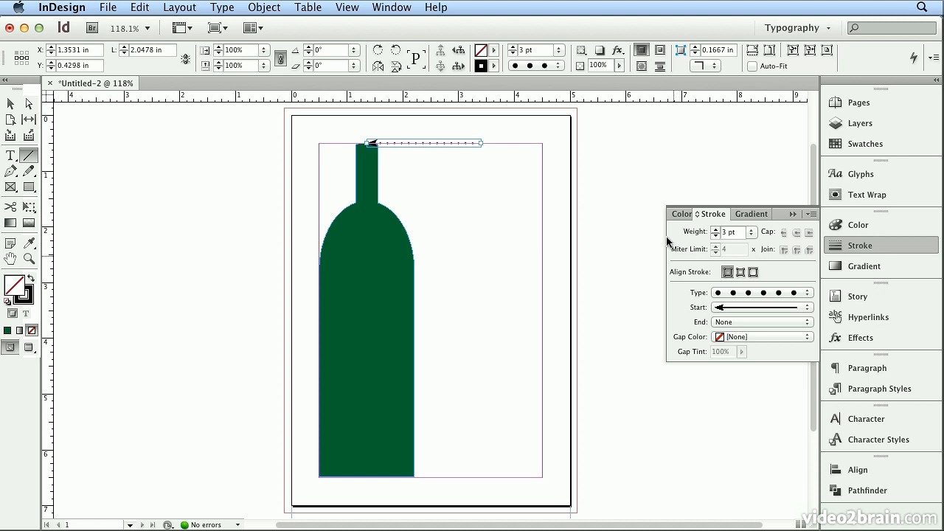
{"action": "left_click", "coordinate": [494, 66]}
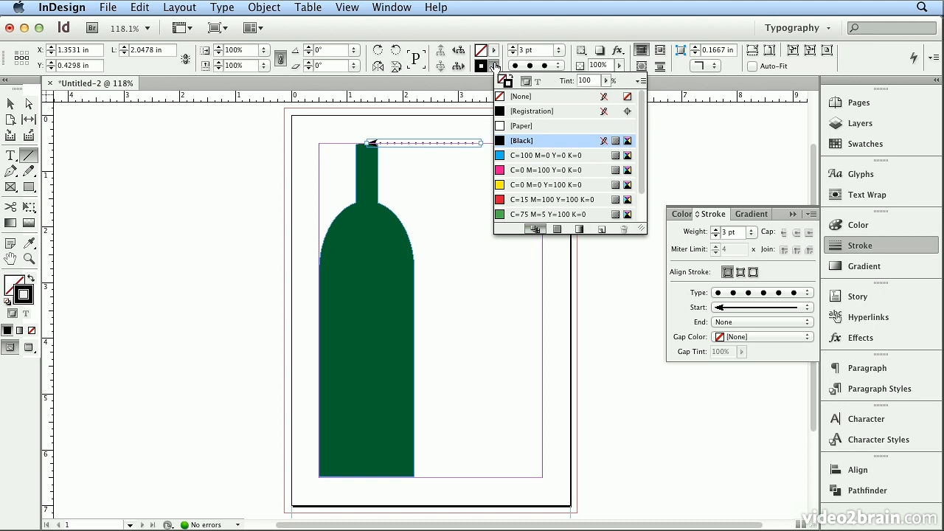
{"action": "left_click", "coordinate": [495, 66]}
{"action": "left_click", "coordinate": [518, 66]}
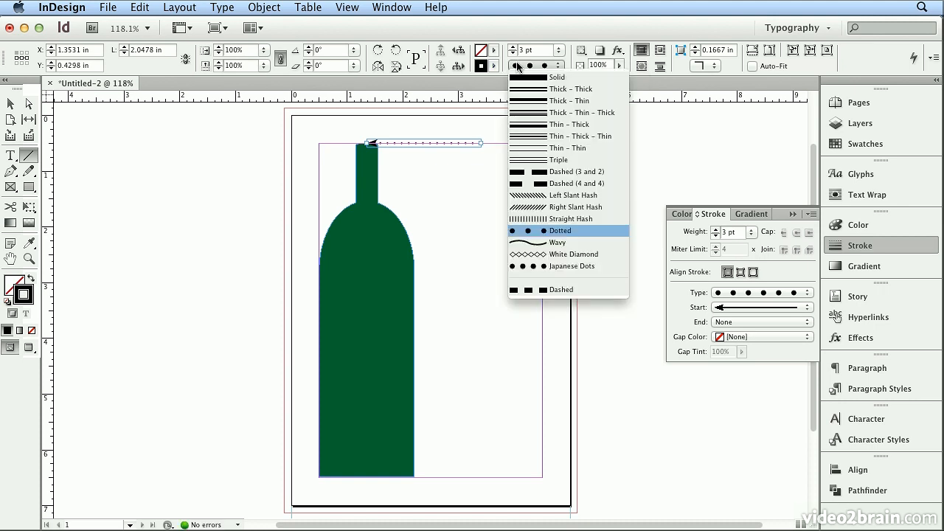
{"action": "left_click", "coordinate": [518, 67]}
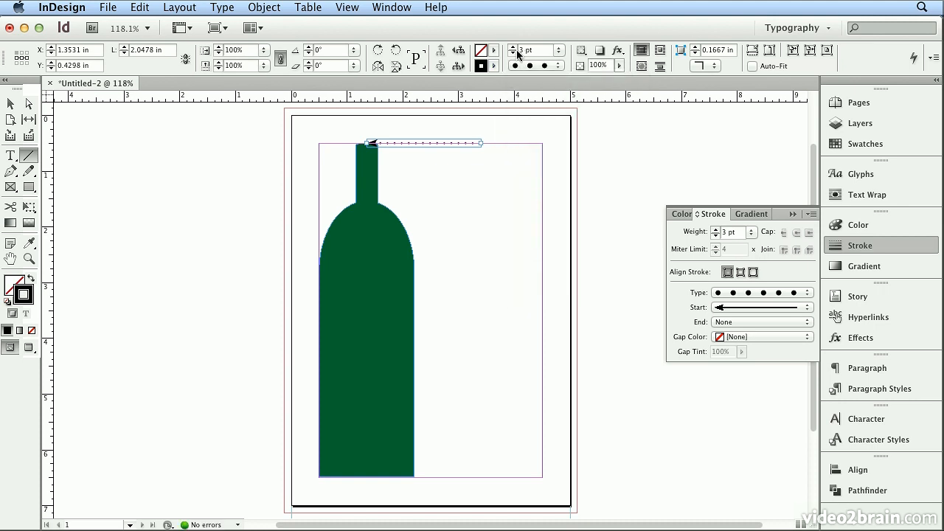
- Try a 2 pt stroke weight on the arrow line and return it to 3 pt
{"action": "left_click", "coordinate": [513, 53]}
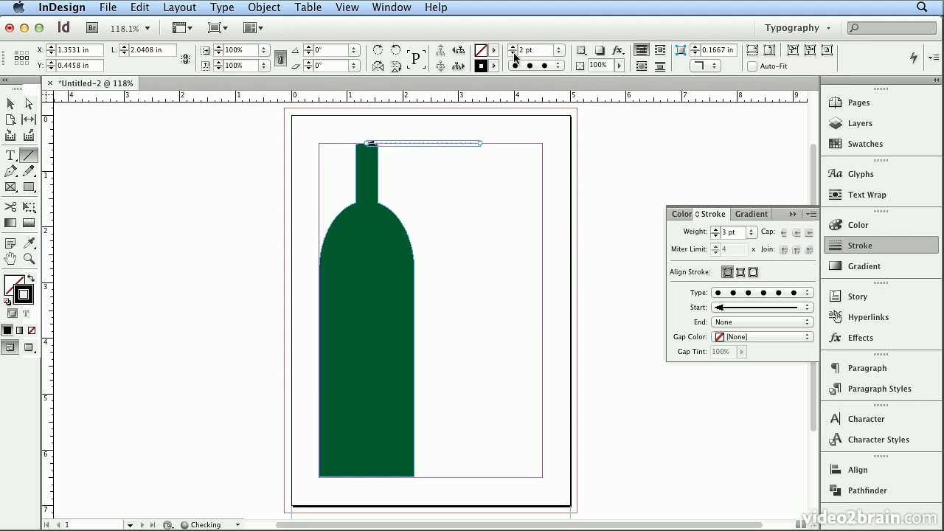
{"action": "left_click", "coordinate": [513, 48]}
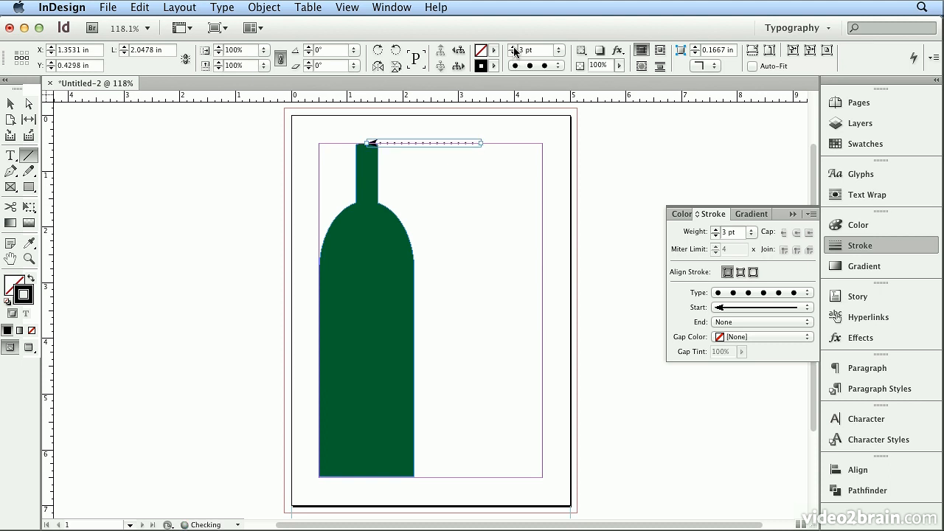
{"action": "left_click", "coordinate": [513, 53]}
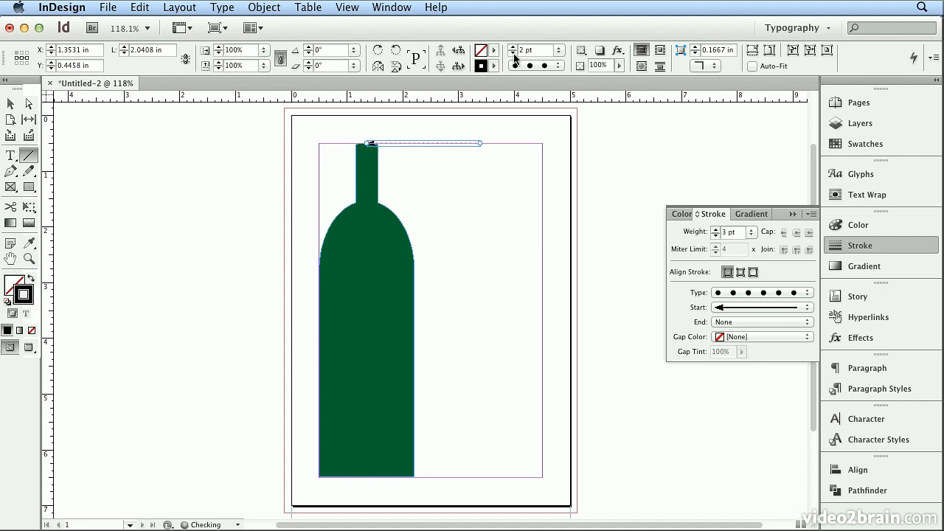
{"action": "left_click", "coordinate": [513, 48]}
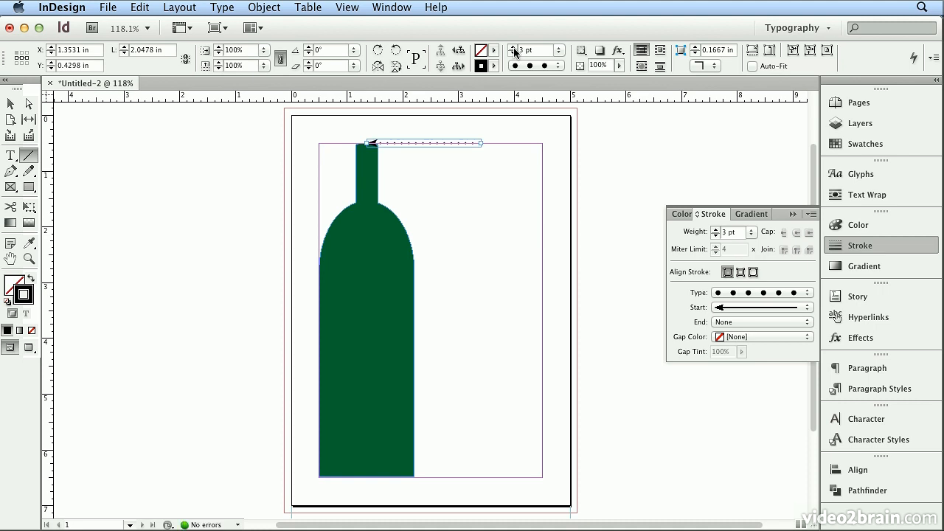
- Duplicate the dotted arrow straight down at the bottle's neck, shoulder, body and base, and nudge the lowest copy up slightly
{"action": "left_click", "coordinate": [11, 104]}
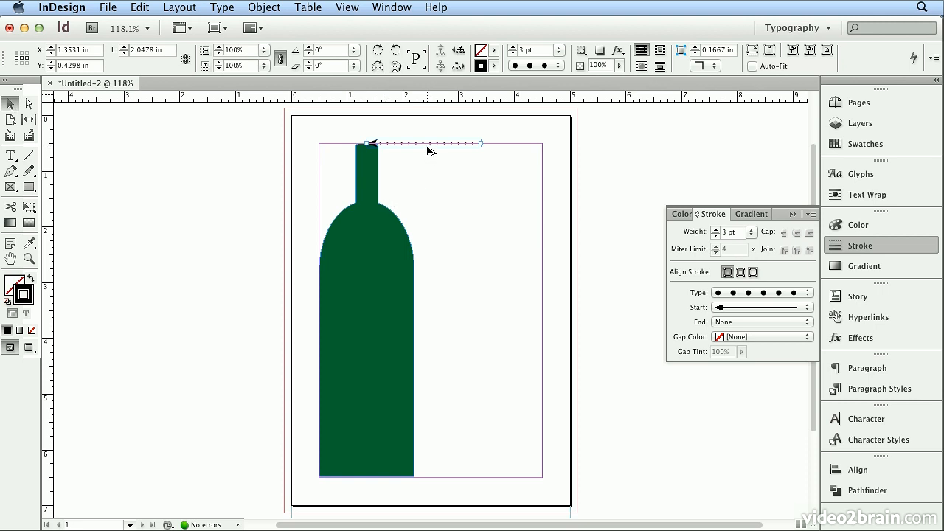
{"action": "left_click_drag", "start_coordinate": [428, 148], "coordinate": [426, 180]}
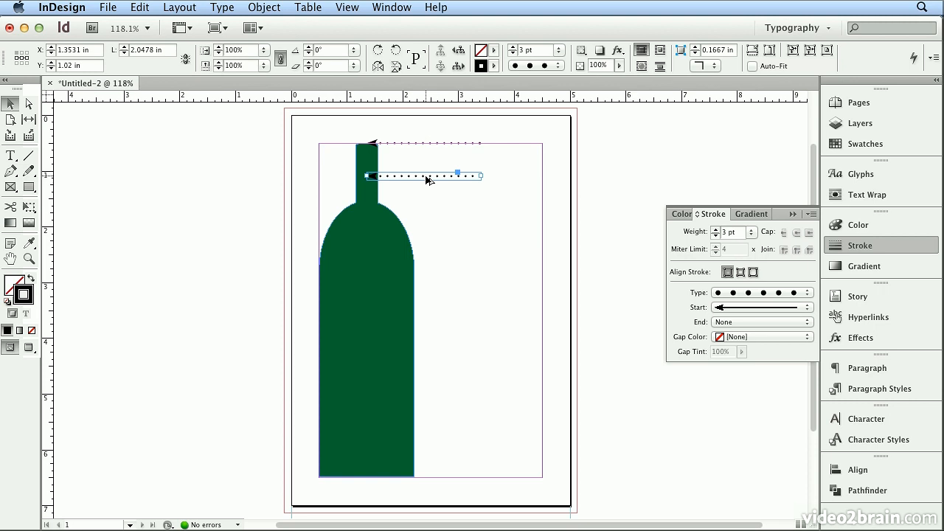
{"action": "left_click_drag", "start_coordinate": [422, 177], "coordinate": [417, 340]}
{"action": "left_click_drag", "start_coordinate": [418, 340], "coordinate": [422, 483]}
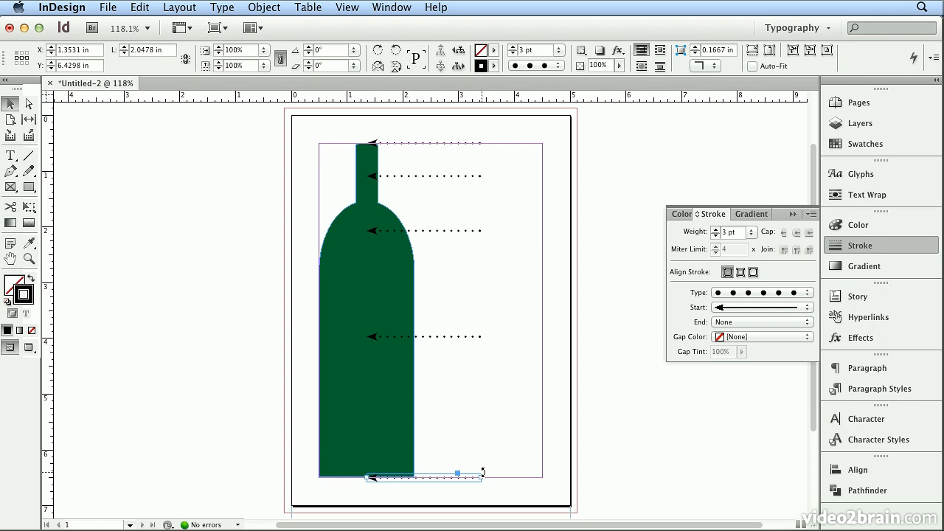
{"action": "key", "text": "Up"}
{"action": "key", "text": "Up"}
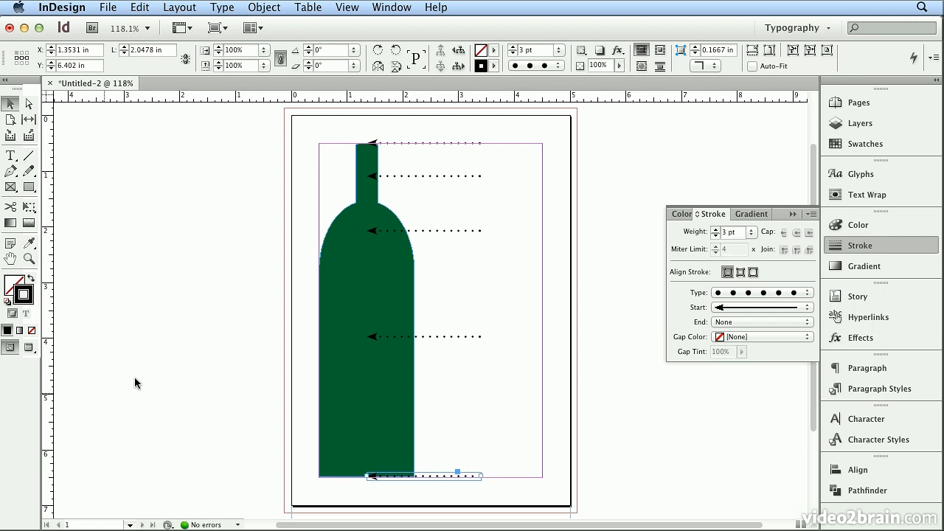
- Create a text frame about 1.28 in wide at the tail of the uppermost arrow, containing "mouth"
{"action": "left_click", "coordinate": [10, 156]}
{"action": "left_click_drag", "start_coordinate": [484, 134], "coordinate": [556, 147]}
{"action": "type", "text": "mouth"}
- Set the mouth label's text to the Myriad Pro font with Optical kerning
{"action": "key", "text": "super+a"}
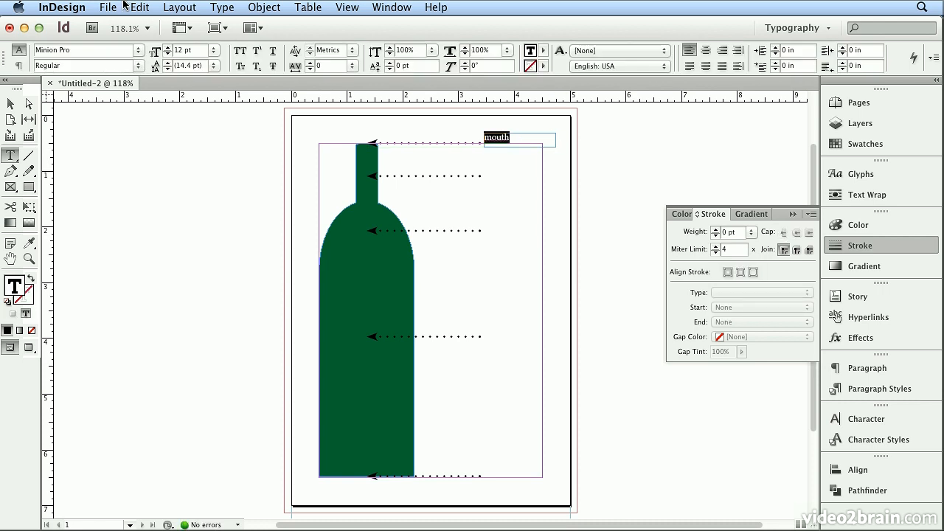
{"action": "left_click_drag", "start_coordinate": [108, 49], "coordinate": [0, 46]}
{"action": "type", "text": "Myriad"}
{"action": "key", "text": "Return"}
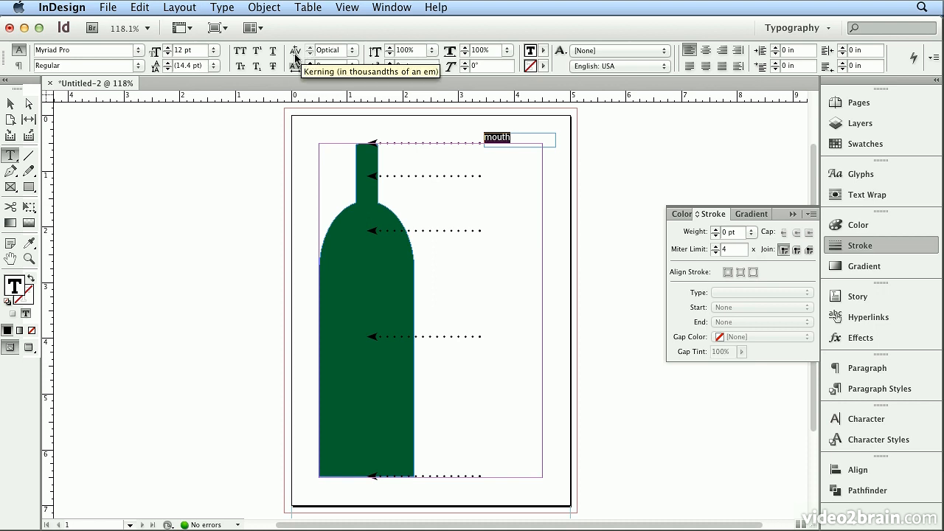
{"action": "left_click", "coordinate": [352, 50]}
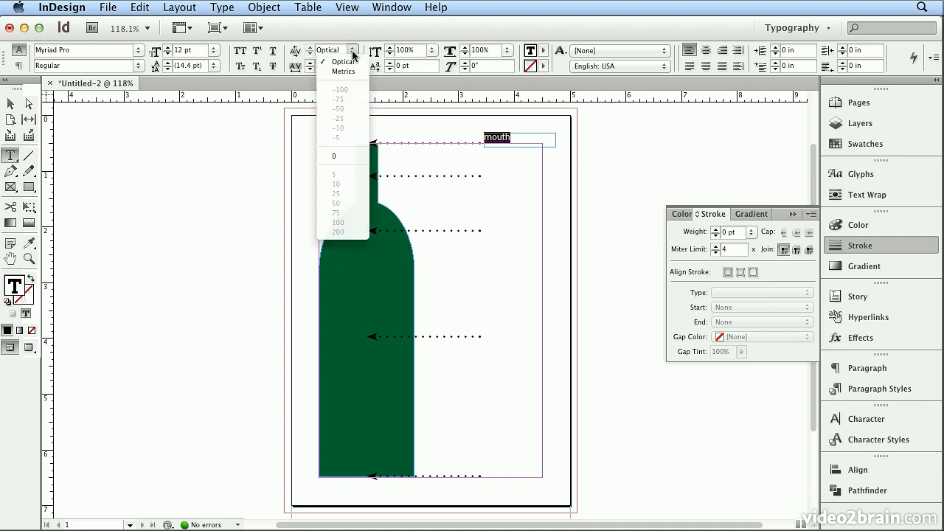
{"action": "left_click", "coordinate": [351, 63]}
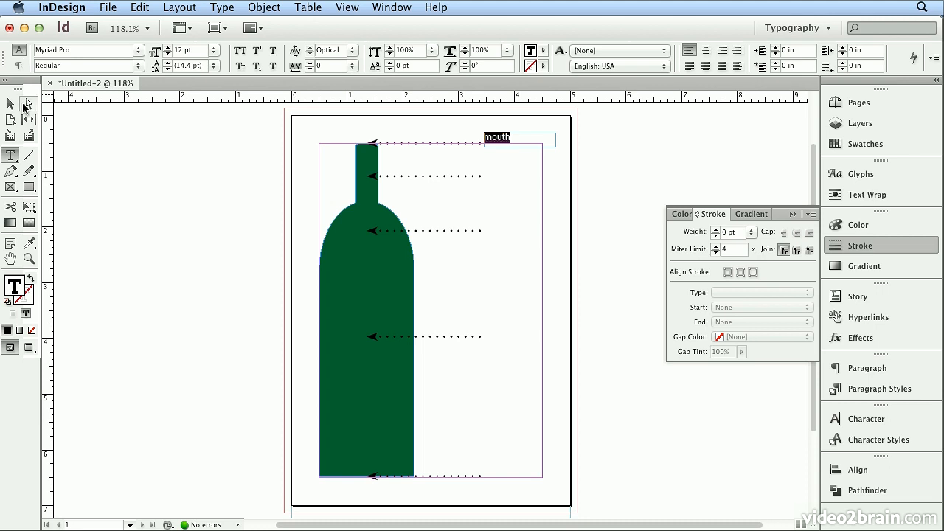
- Move the mouth label level with the uppermost arrow and place copies of it beside the other four arrows
{"action": "left_click", "coordinate": [11, 106]}
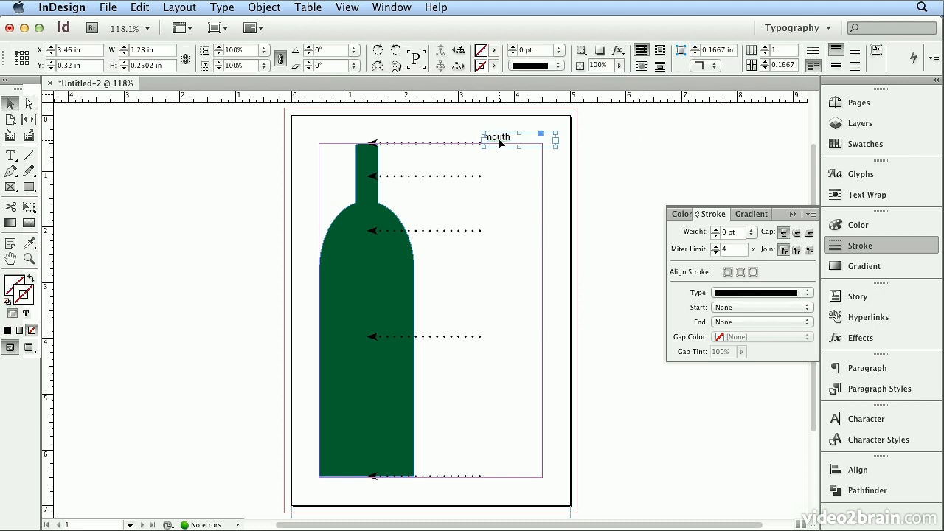
{"action": "left_click_drag", "start_coordinate": [500, 141], "coordinate": [495, 477]}
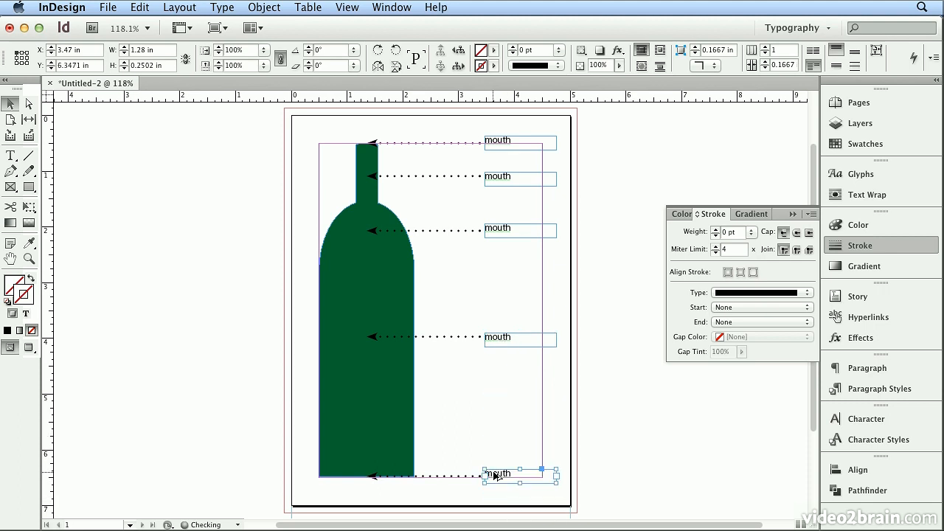
- Replace the text of the four copied labels, from upper to lower, with "neck", "shoulder", "label panel" and "seat"
{"action": "double_click", "coordinate": [490, 177]}
{"action": "double_click", "coordinate": [490, 176]}
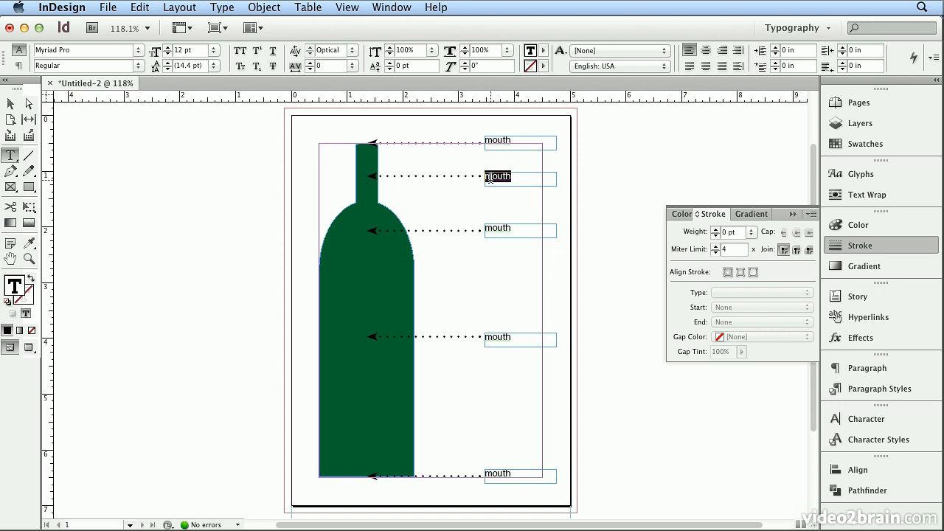
{"action": "type", "text": "neck"}
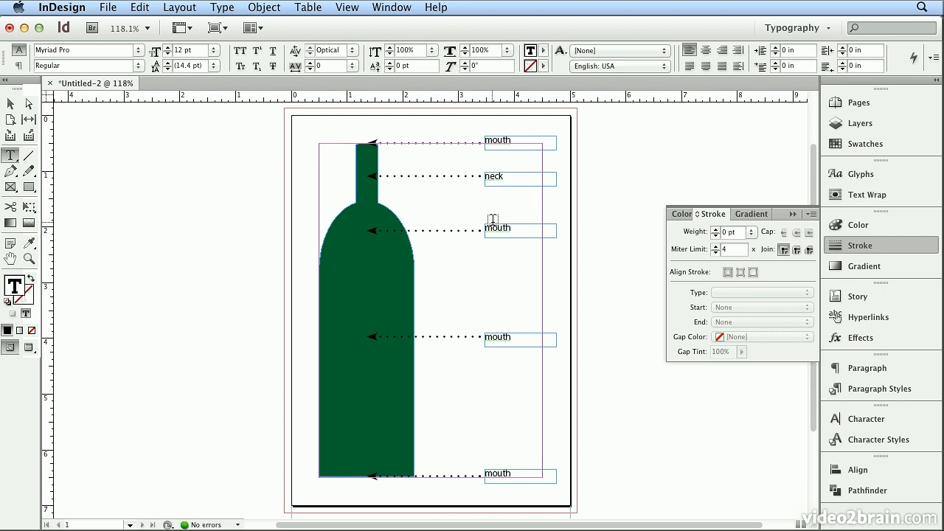
{"action": "double_click", "coordinate": [495, 228]}
{"action": "type", "text": "shoulder"}
{"action": "double_click", "coordinate": [498, 337]}
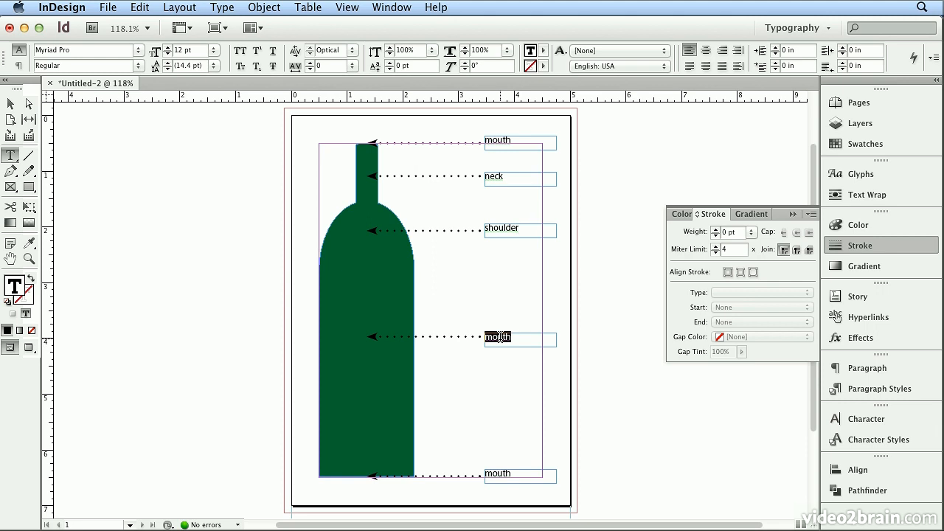
{"action": "type", "text": "label pan"}
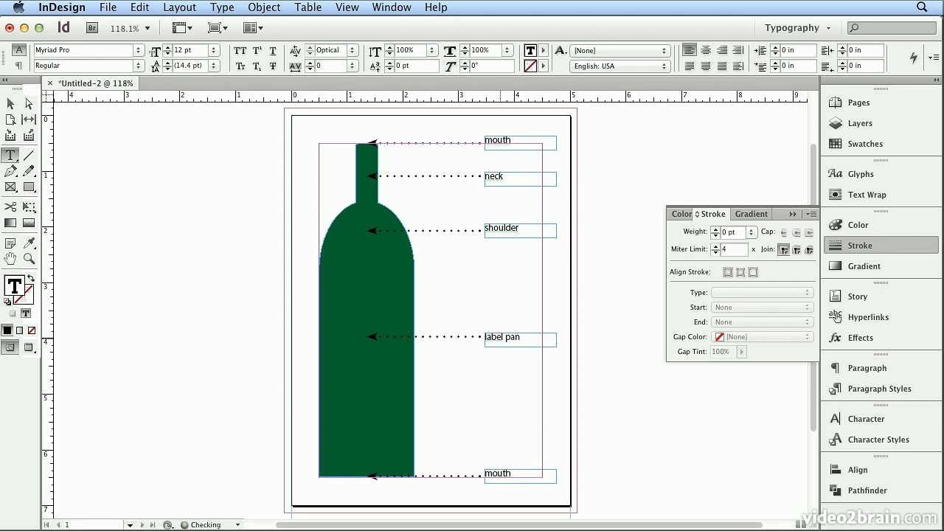
{"action": "type", "text": "el"}
{"action": "double_click", "coordinate": [498, 472]}
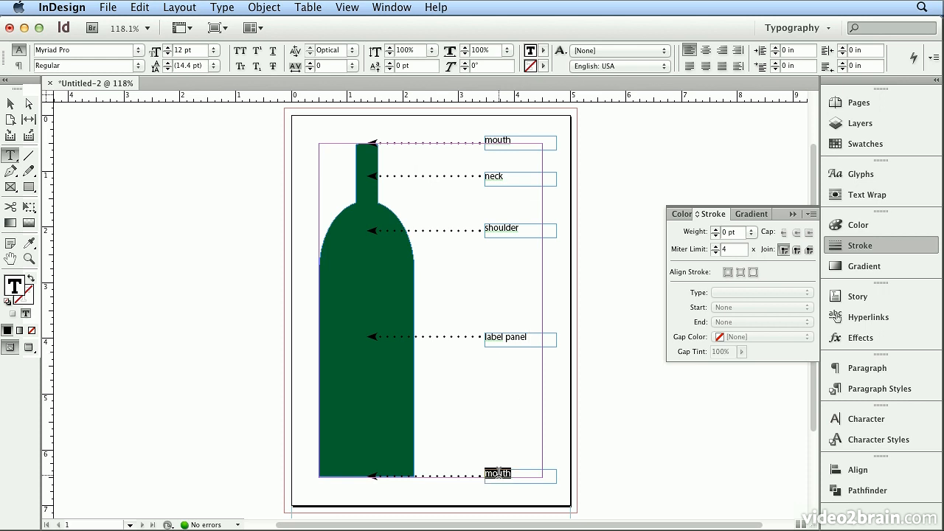
{"action": "type", "text": "seat"}
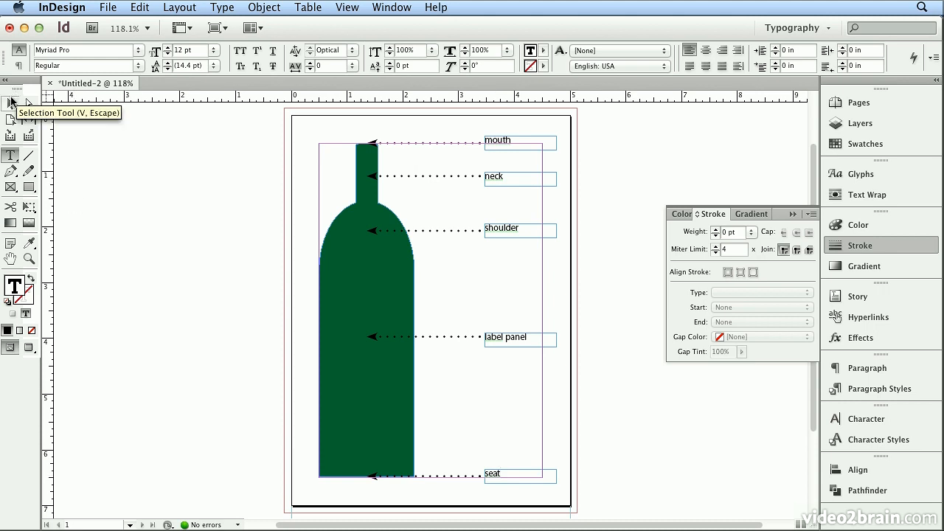
- Center the text vertically inside all five label frames and clear the selection
{"action": "left_click", "coordinate": [11, 102]}
{"action": "left_click", "coordinate": [529, 341], "text": "shift"}
{"action": "left_click", "coordinate": [518, 229], "text": "shift"}
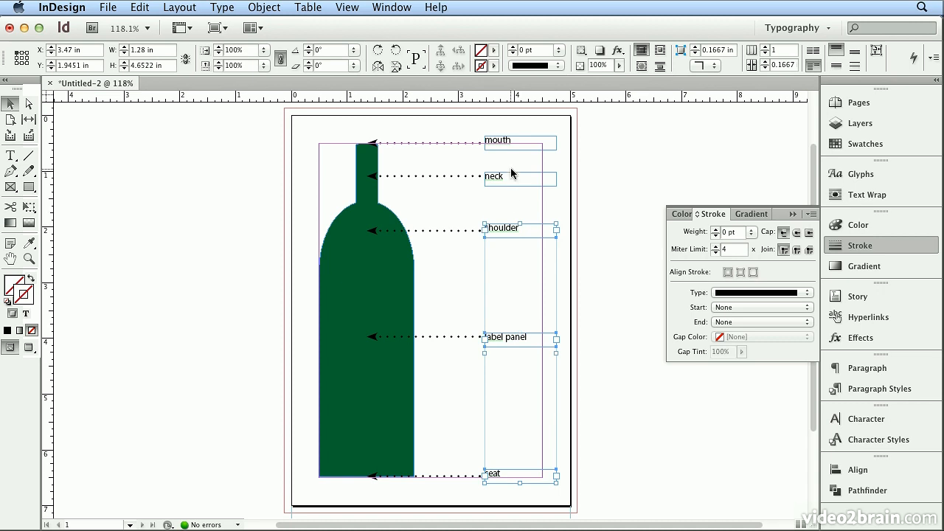
{"action": "left_click", "coordinate": [516, 182], "text": "shift"}
{"action": "left_click", "coordinate": [510, 141], "text": "shift"}
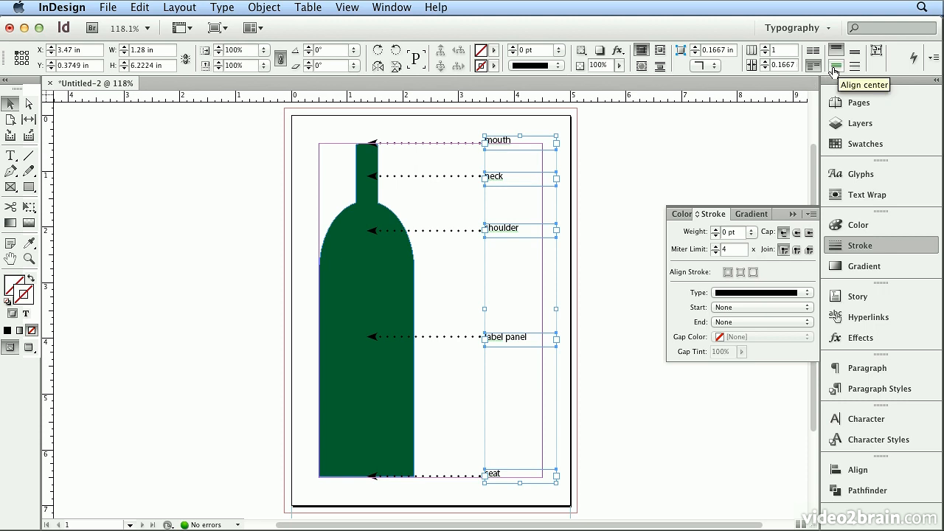
{"action": "left_click", "coordinate": [833, 66]}
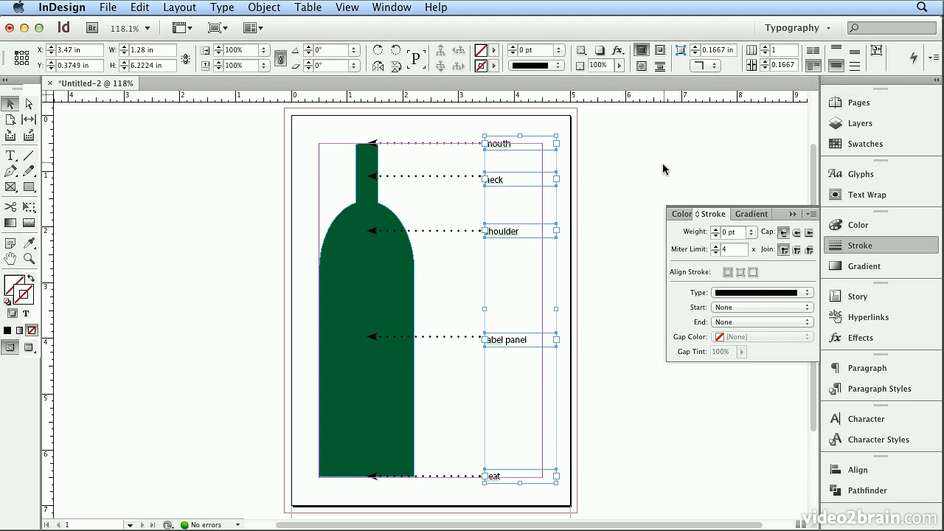
{"action": "left_click", "coordinate": [612, 185]}
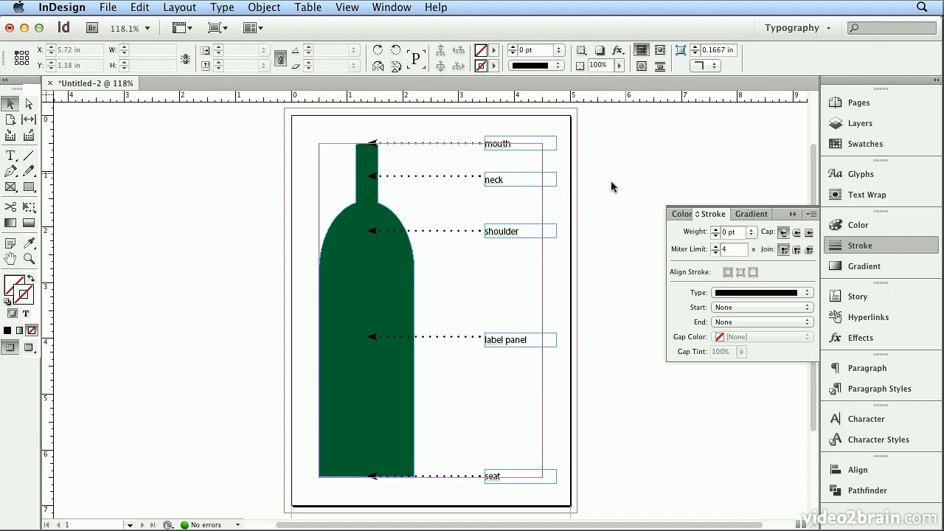
- Align the uppermost arrow and the mouth label by their vertical centers
{"action": "left_click", "coordinate": [447, 144]}
{"action": "left_click", "coordinate": [509, 148], "text": "shift"}
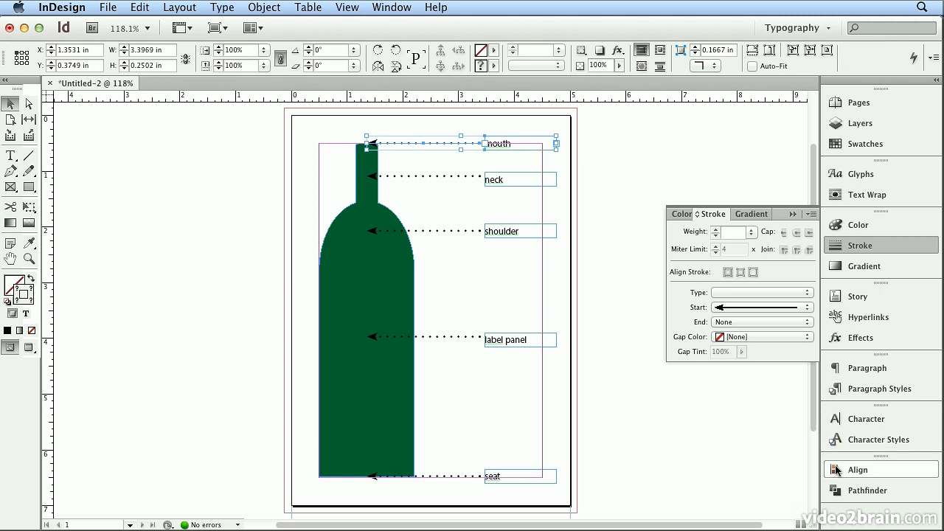
{"action": "left_click", "coordinate": [837, 469]}
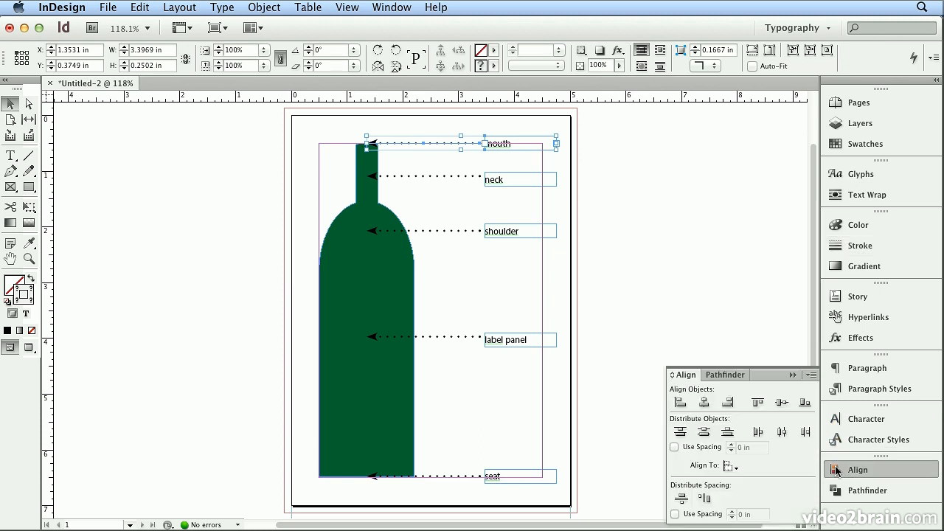
{"action": "left_click", "coordinate": [780, 403]}
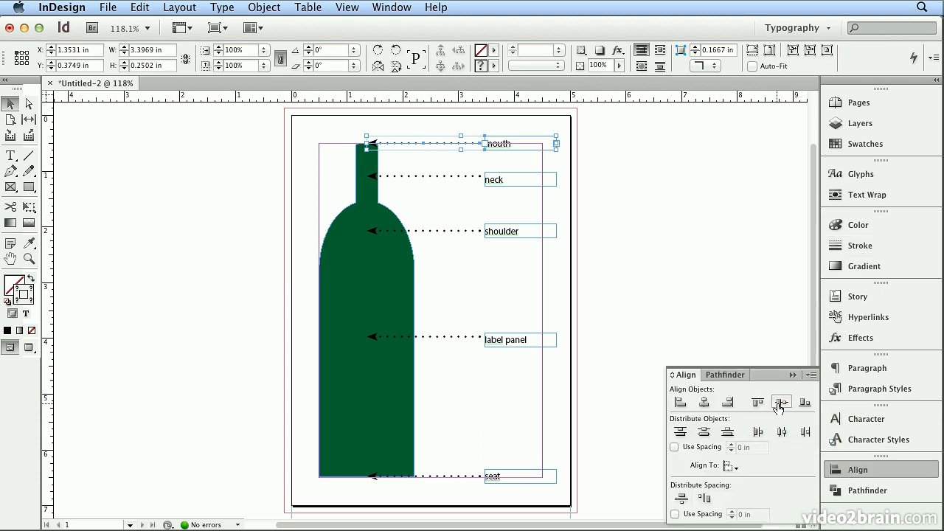
- Align the neck arrow and the neck label by their vertical centers
{"action": "left_click", "coordinate": [441, 172]}
{"action": "left_click", "coordinate": [452, 176]}
{"action": "left_click", "coordinate": [502, 181], "text": "shift"}
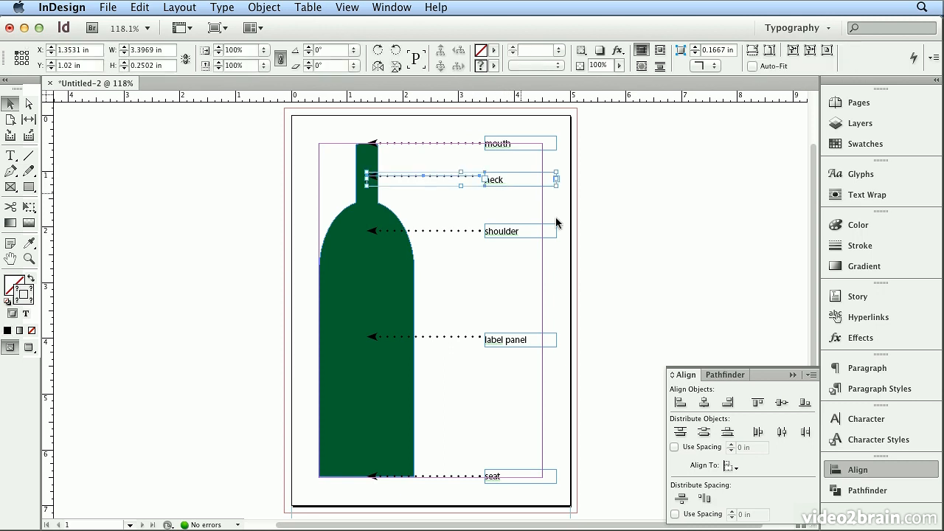
{"action": "left_click", "coordinate": [781, 402]}
- Align the shoulder arrow and the label panel arrow each with its own label by vertical centers
{"action": "left_click", "coordinate": [436, 231]}
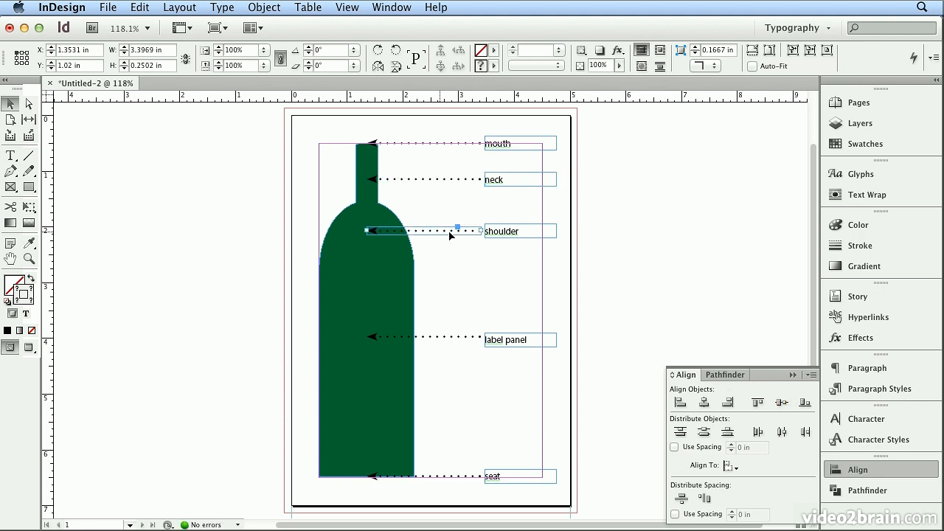
{"action": "left_click", "coordinate": [502, 236], "text": "shift"}
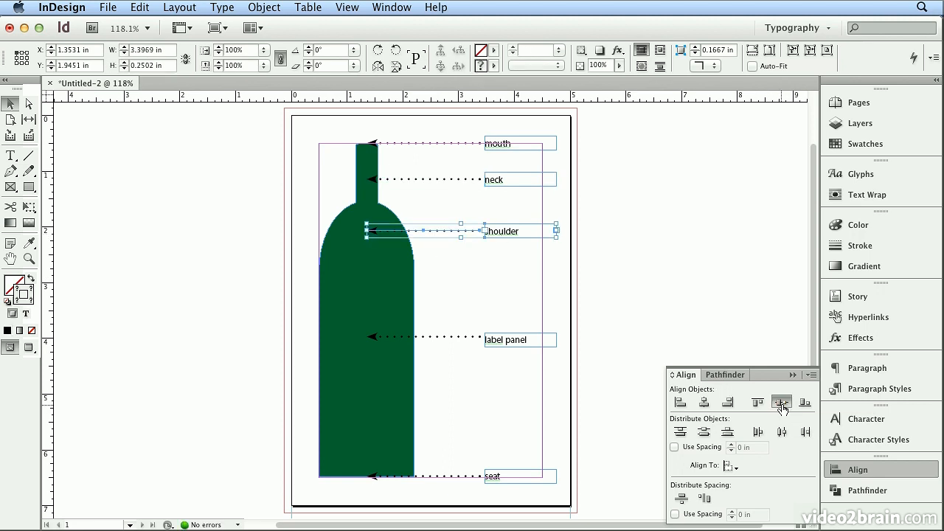
{"action": "left_click", "coordinate": [451, 338]}
{"action": "left_click", "coordinate": [511, 344], "text": "shift"}
{"action": "left_click", "coordinate": [782, 402]}
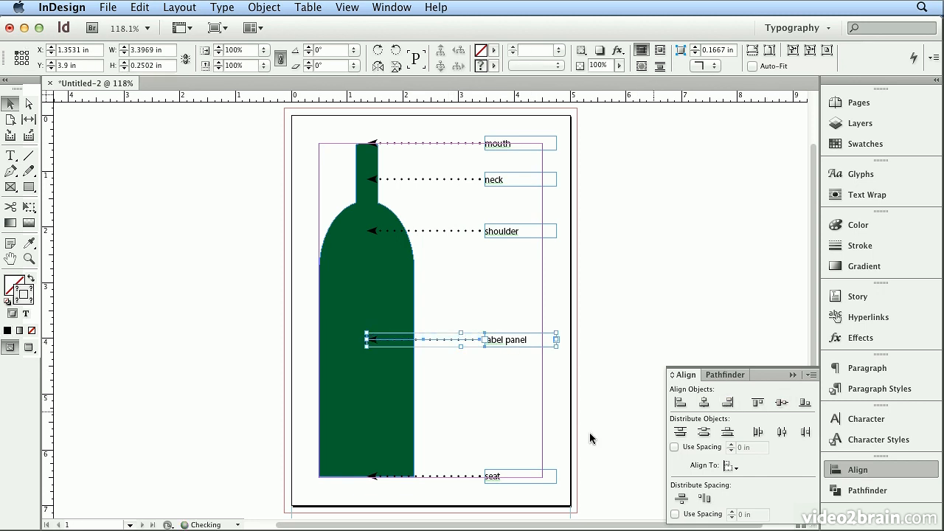
- Align the seat arrow and the seat label by their vertical centers and group the two objects
{"action": "left_click", "coordinate": [438, 477]}
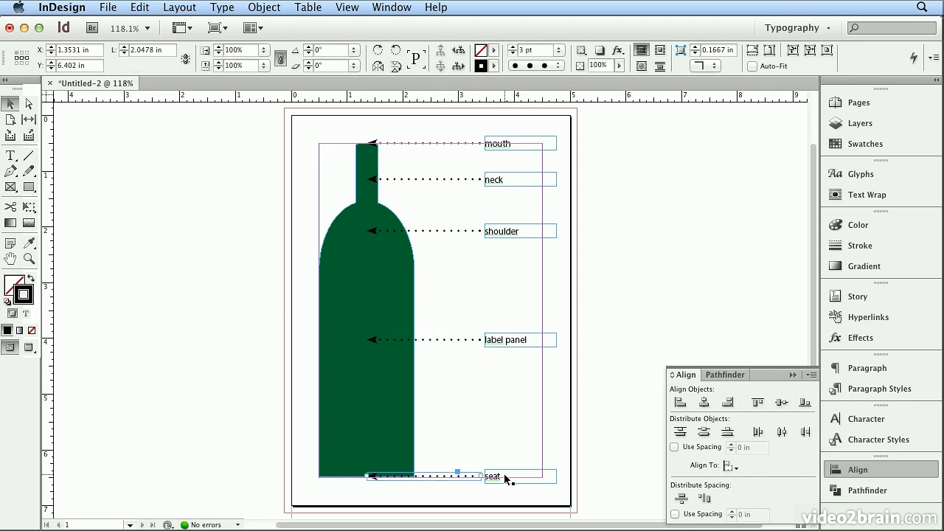
{"action": "left_click", "coordinate": [515, 476], "text": "shift"}
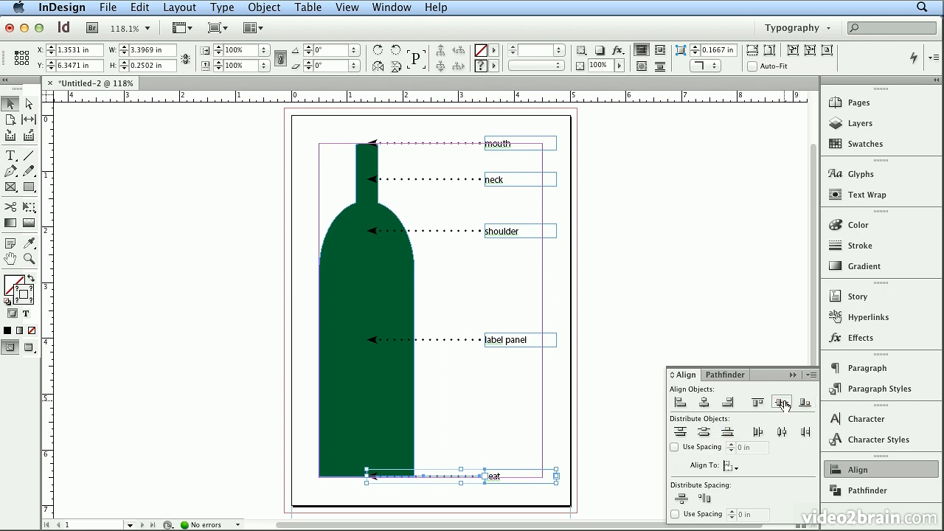
{"action": "left_click", "coordinate": [264, 7]}
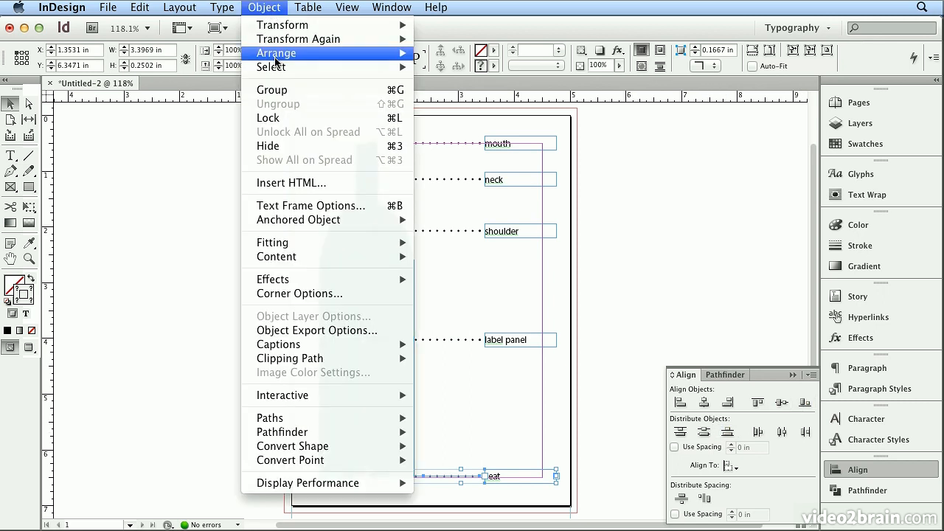
{"action": "left_click", "coordinate": [279, 96]}
- Group the label panel, shoulder, neck and mouth arrows each with its own label, and clear the selection
{"action": "left_click_drag", "start_coordinate": [558, 384], "coordinate": [458, 343]}
{"action": "left_click", "coordinate": [264, 7]}
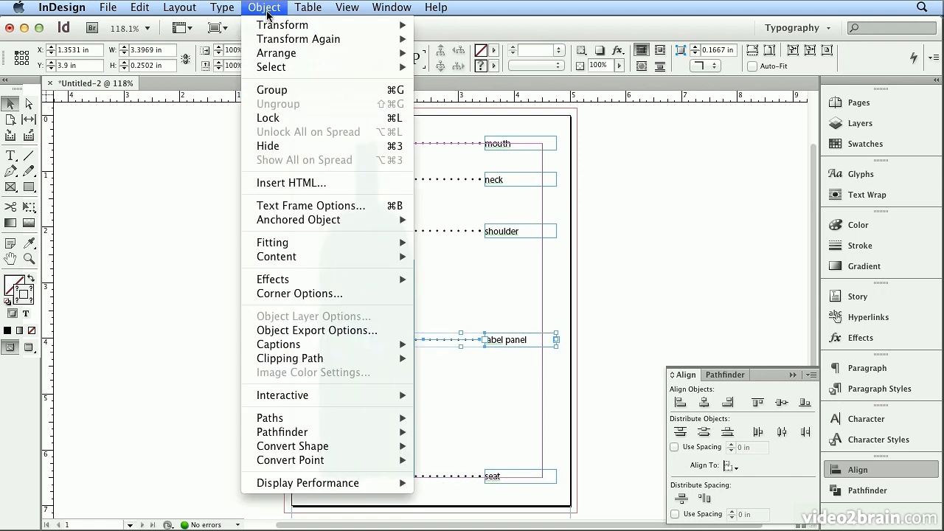
{"action": "left_click", "coordinate": [275, 91]}
{"action": "left_click_drag", "start_coordinate": [542, 253], "coordinate": [458, 227]}
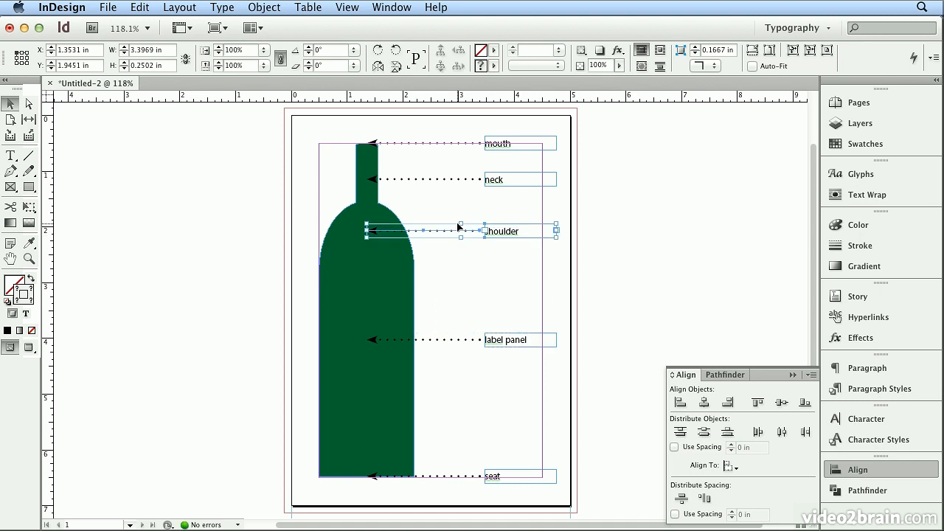
{"action": "left_click_drag", "start_coordinate": [517, 216], "coordinate": [452, 139]}
{"action": "key", "text": "super+g"}
{"action": "key", "text": "super+g"}
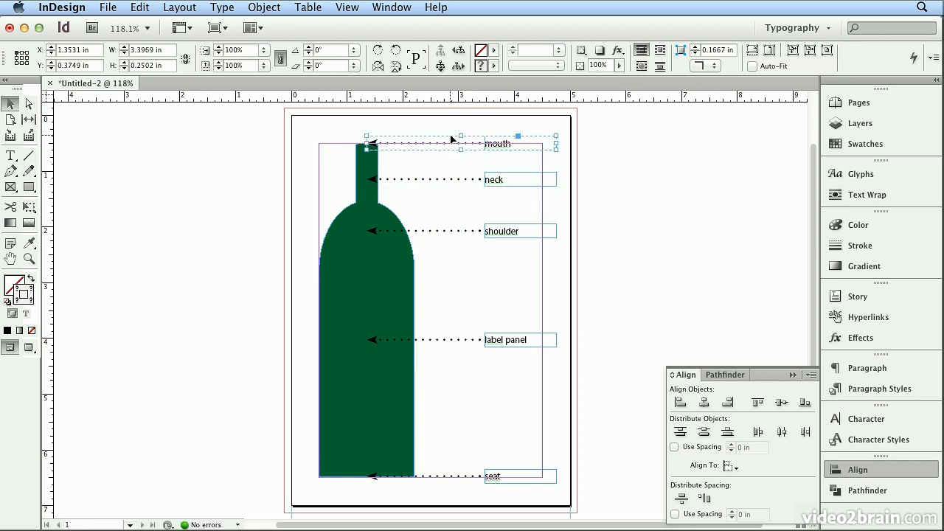
{"action": "left_click", "coordinate": [642, 155]}
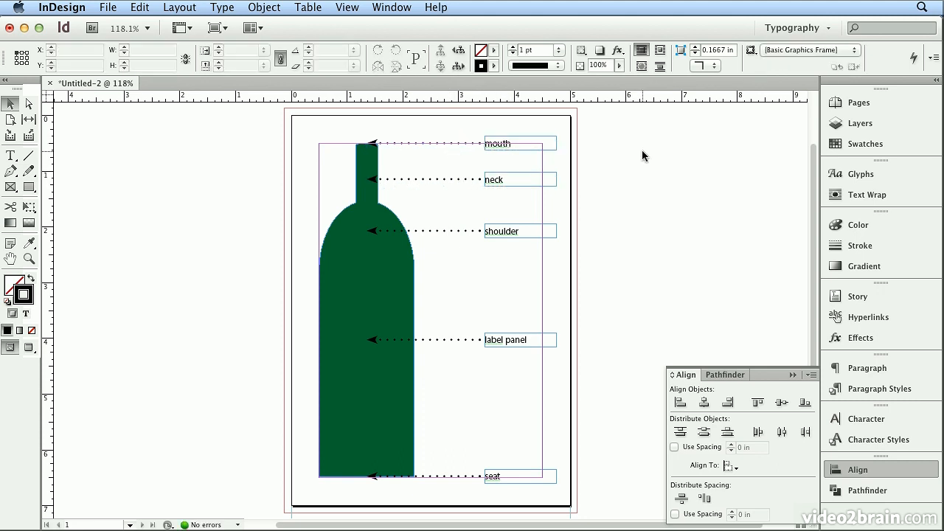
- Move the neck callout group slightly down to about Y 1.04 in, and check the shoulder and label panel groups by selecting each
{"action": "left_click_drag", "start_coordinate": [505, 185], "coordinate": [504, 191]}
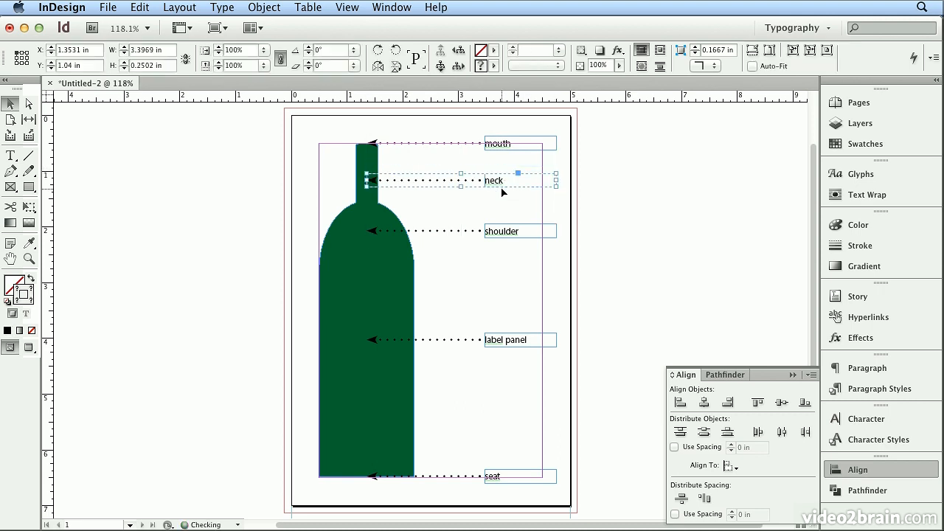
{"action": "left_click", "coordinate": [631, 203]}
{"action": "left_click", "coordinate": [531, 231]}
{"action": "left_click", "coordinate": [645, 249]}
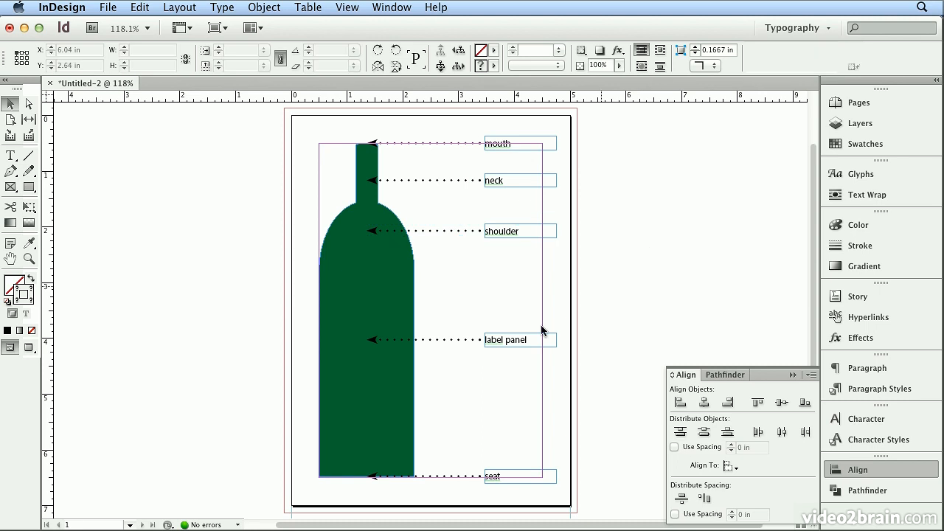
{"action": "left_click", "coordinate": [501, 346]}
{"action": "left_click", "coordinate": [641, 317]}
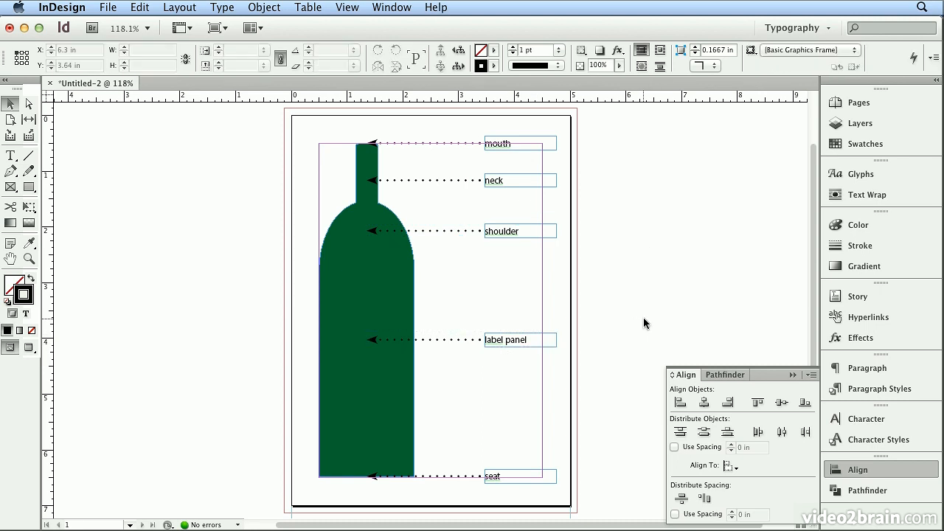